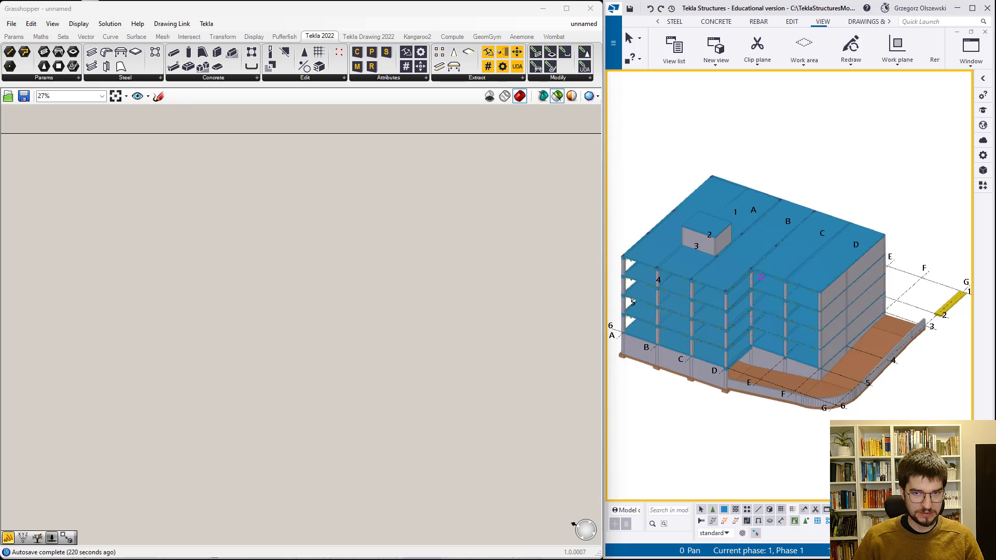
- Show the Tekla Drawing 2022 components in the Grasshopper ribbon
{"action": "left_click", "coordinate": [369, 35]}
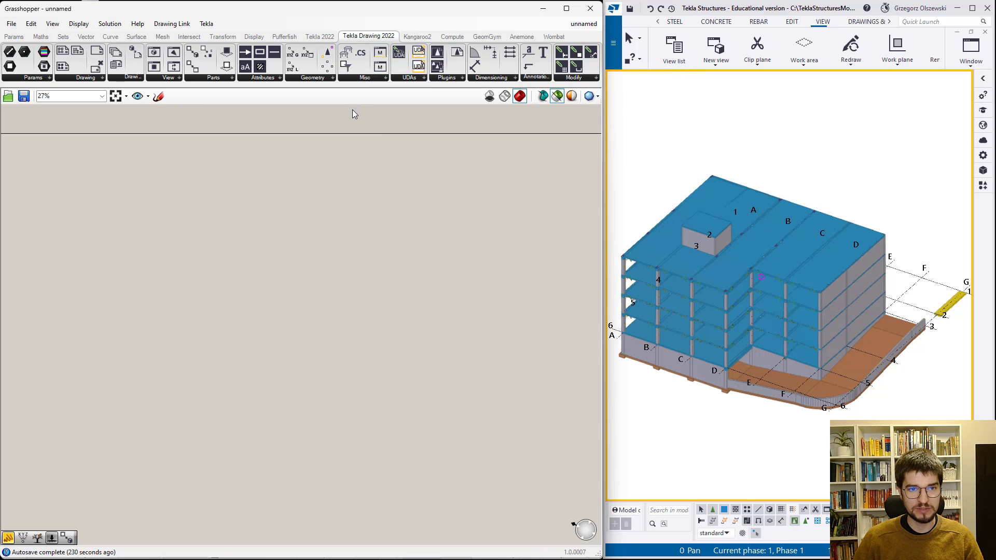
- Place a Model Views component driven by a Boolean Toggle set to True
{"action": "left_click", "coordinate": [349, 80]}
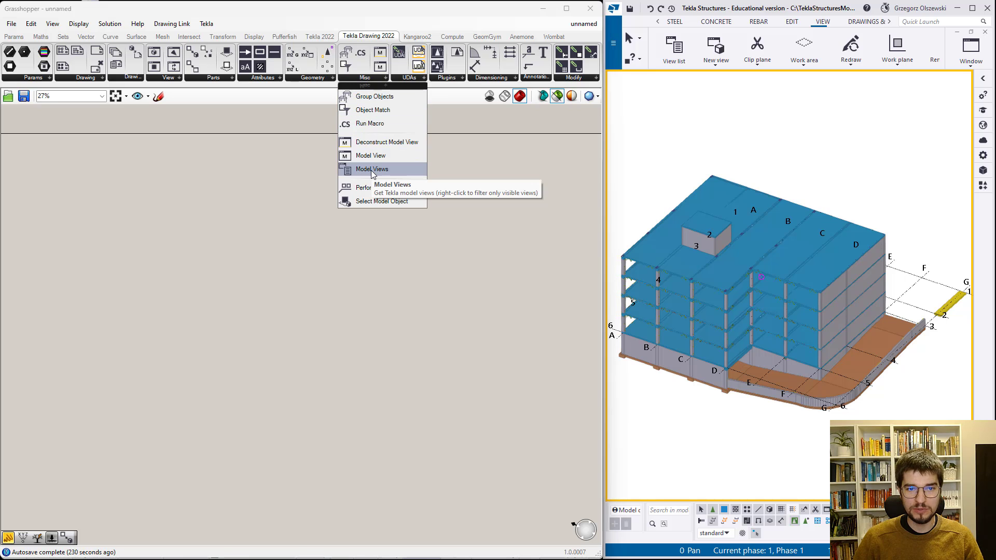
{"action": "left_click_drag", "start_coordinate": [371, 169], "coordinate": [159, 268]}
{"action": "scroll", "coordinate": [451, 251], "scroll_direction": "down", "scroll_amount": 2}
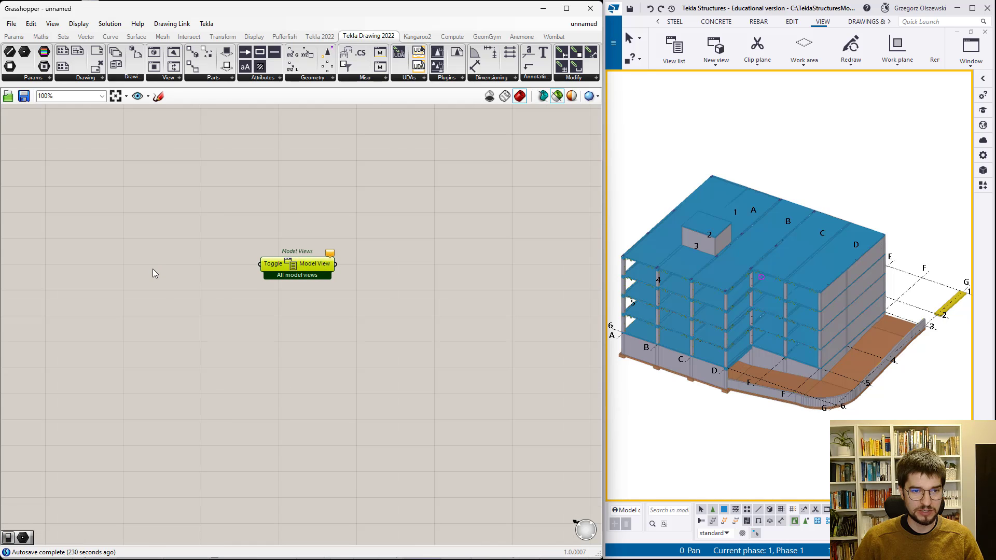
{"action": "double_click", "coordinate": [153, 270]}
{"action": "type", "text": "toggle"}
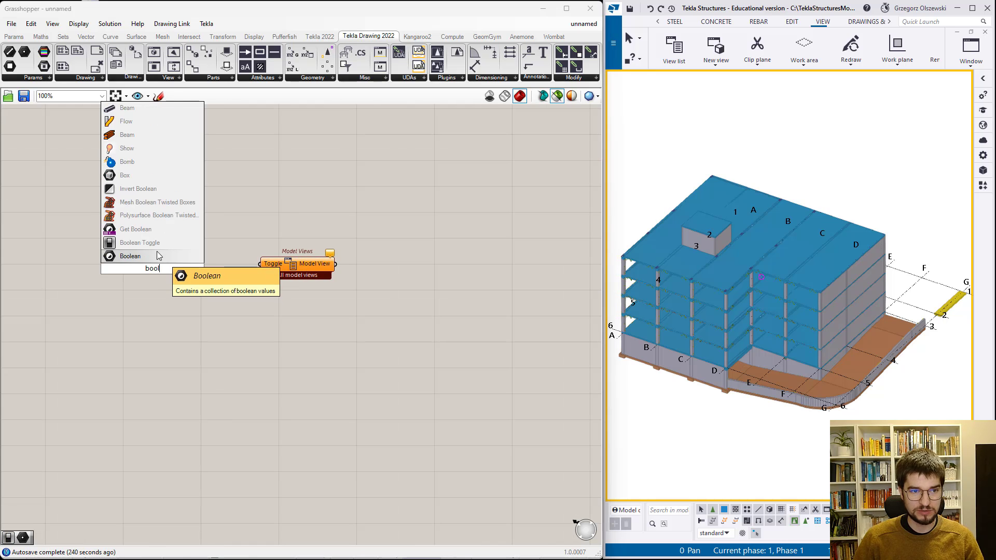
{"action": "key", "text": "Return"}
{"action": "double_click", "coordinate": [177, 269]}
{"action": "mouse_move", "coordinate": [192, 268]}
{"action": "left_mouse_down"}
{"action": "mouse_move", "coordinate": [259, 264]}
{"action": "mouse_move", "coordinate": [255, 275]}
{"action": "mouse_move", "coordinate": [231, 276]}
{"action": "left_mouse_up"}
- Wire the Model Views output into an enlarged panel listing the views
{"action": "double_click", "coordinate": [356, 256]}
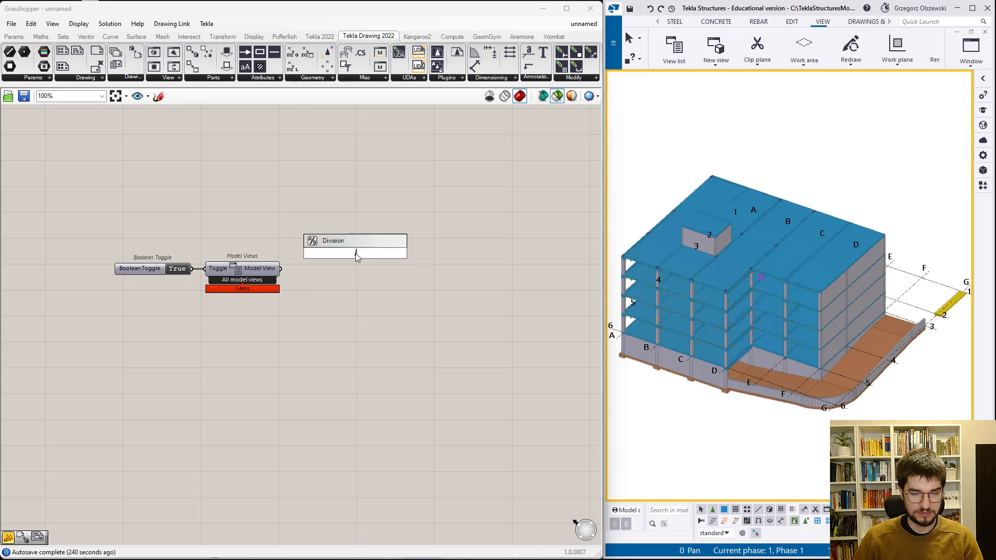
{"action": "type", "text": "//"}
{"action": "key", "text": "Return"}
{"action": "left_click_drag", "start_coordinate": [280, 268], "coordinate": [354, 271]}
{"action": "scroll", "coordinate": [380, 276], "scroll_direction": "up", "scroll_amount": 3}
{"action": "left_click_drag", "start_coordinate": [409, 306], "coordinate": [582, 475]}
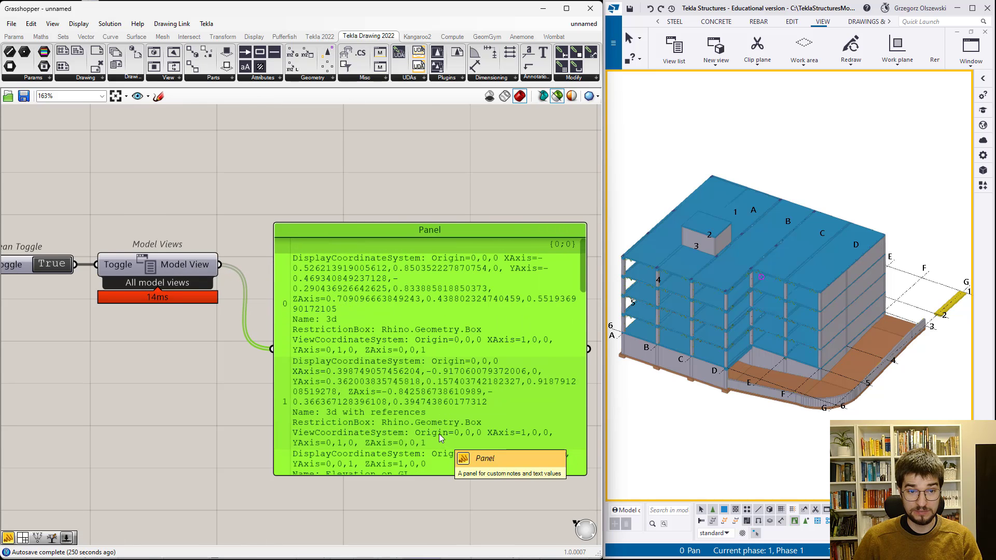
{"action": "scroll", "coordinate": [385, 279], "scroll_direction": "up", "scroll_amount": 1}
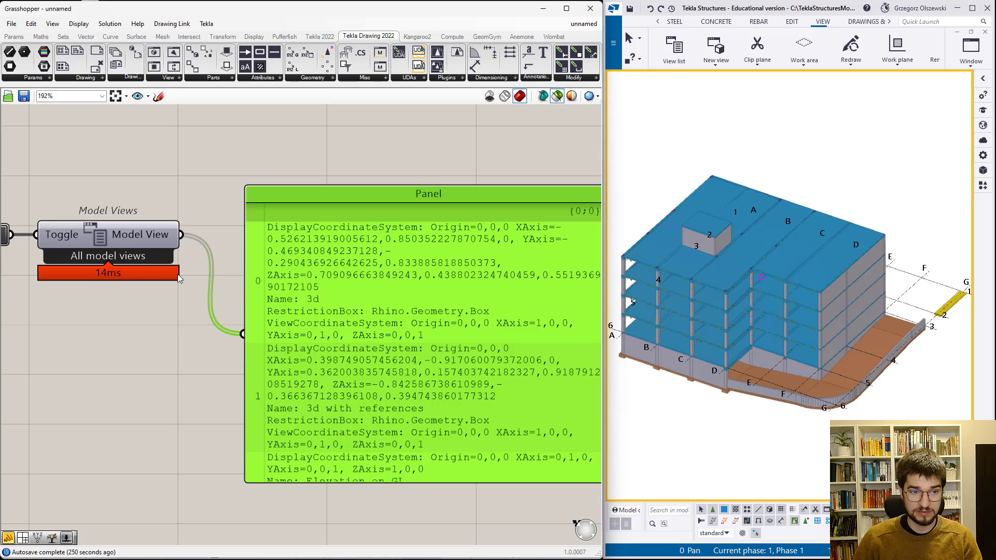
- Try the Visible model views option, then revert to All model views
{"action": "right_click", "coordinate": [133, 264]}
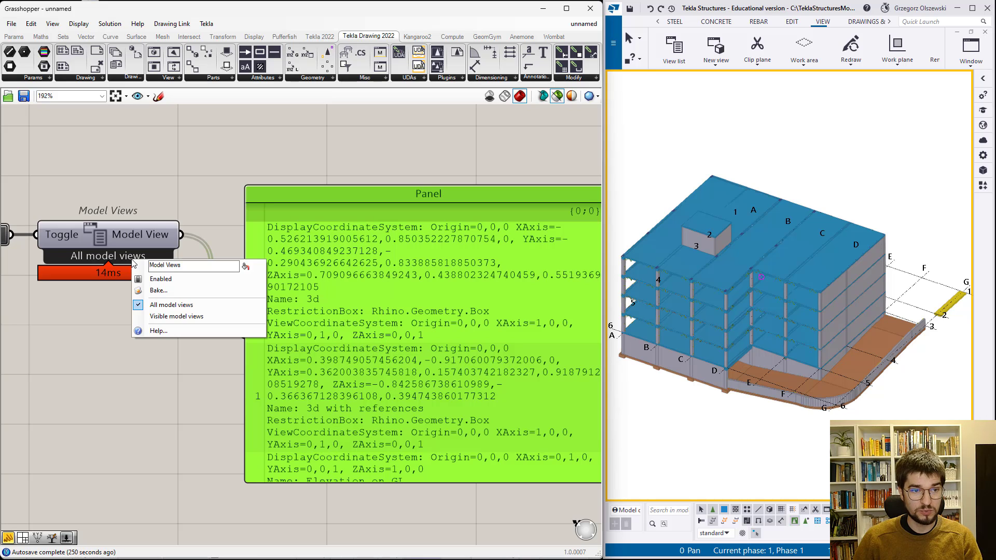
{"action": "left_click", "coordinate": [148, 318]}
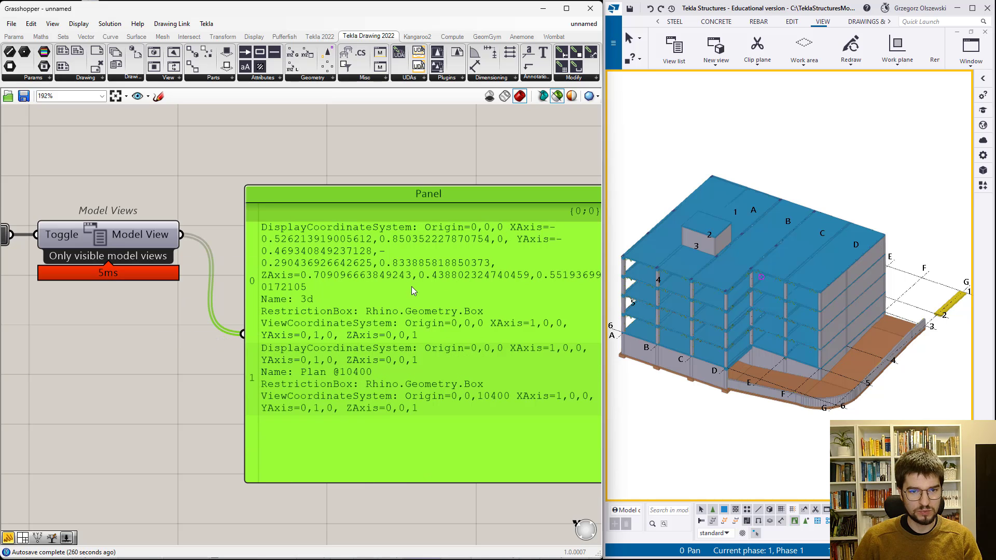
{"action": "right_click", "coordinate": [141, 255]}
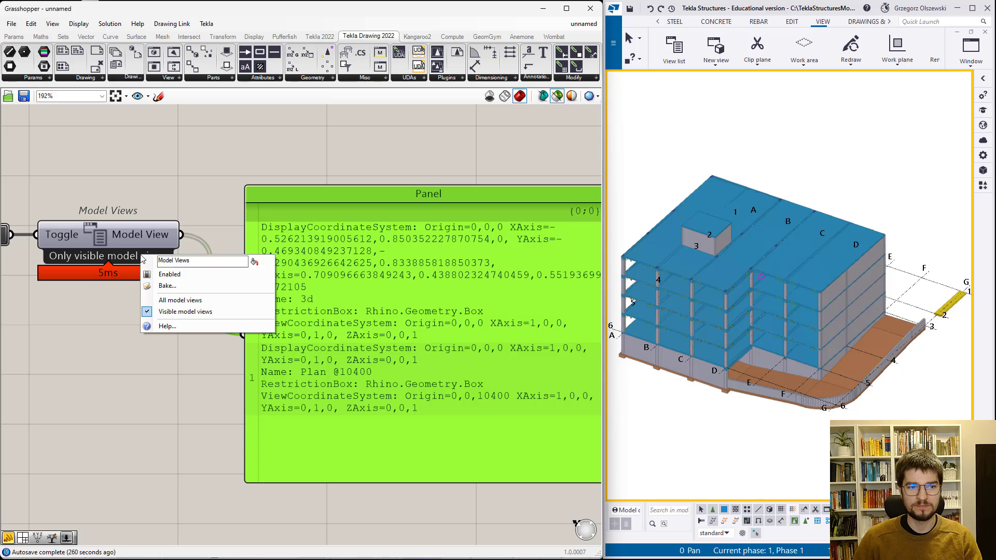
{"action": "left_click", "coordinate": [161, 301]}
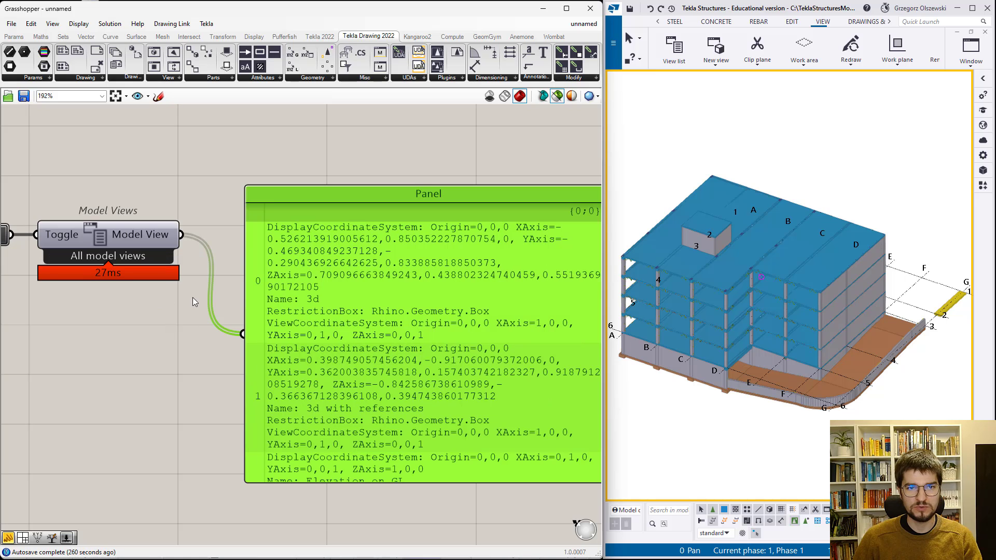
- Add a Deconstruct Model View component fed by the Model Views output
{"action": "left_click", "coordinate": [365, 77]}
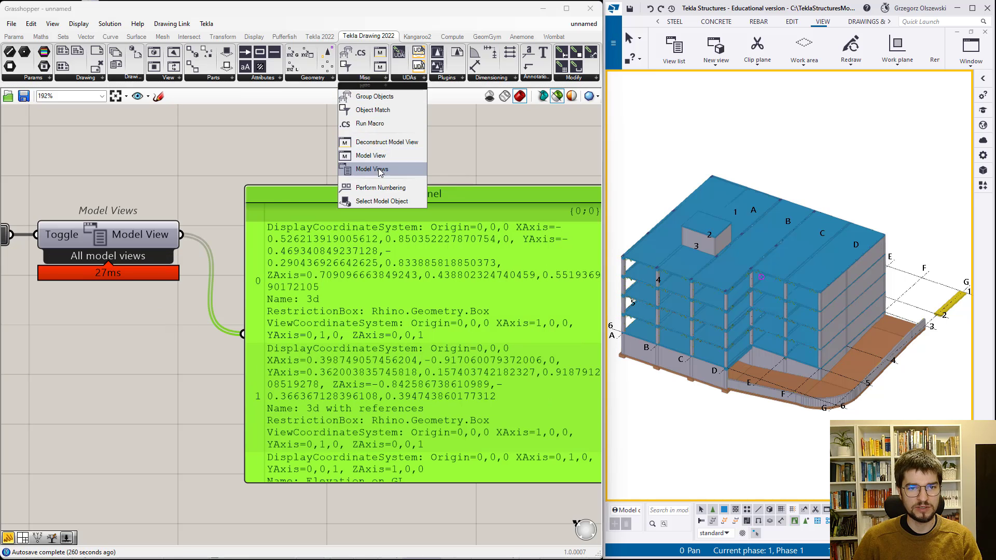
{"action": "left_click_drag", "start_coordinate": [381, 143], "coordinate": [308, 157]}
{"action": "left_click_drag", "start_coordinate": [184, 230], "coordinate": [216, 157]}
{"action": "left_click_drag", "start_coordinate": [332, 311], "coordinate": [551, 293]}
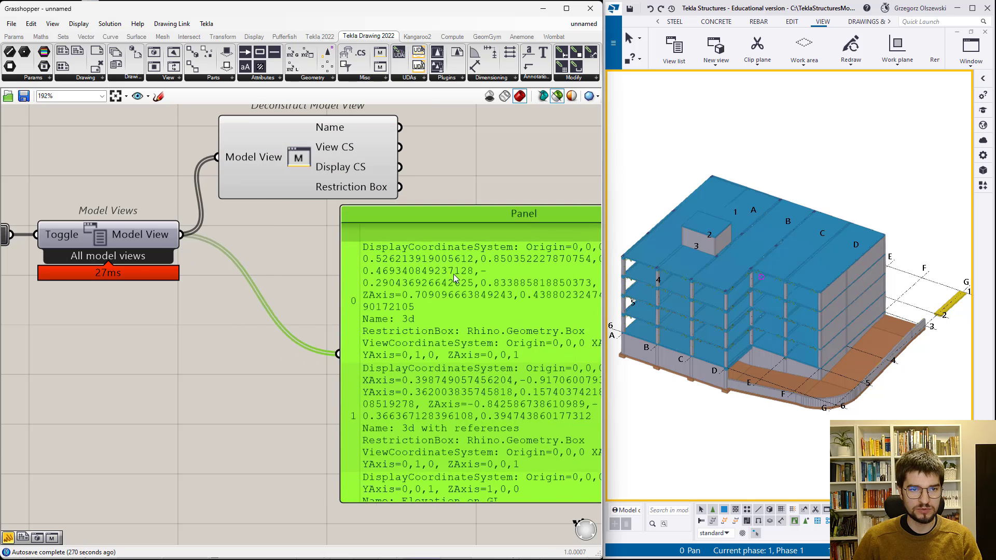
- Show the view names in the panel and bring up Tekla's named and visible views list
{"action": "left_click_drag", "start_coordinate": [398, 128], "coordinate": [461, 315]}
{"action": "scroll", "coordinate": [461, 301], "scroll_direction": "down", "scroll_amount": 3}
{"action": "left_click_drag", "start_coordinate": [471, 256], "coordinate": [473, 246]}
{"action": "left_click_drag", "start_coordinate": [338, 231], "coordinate": [335, 284]}
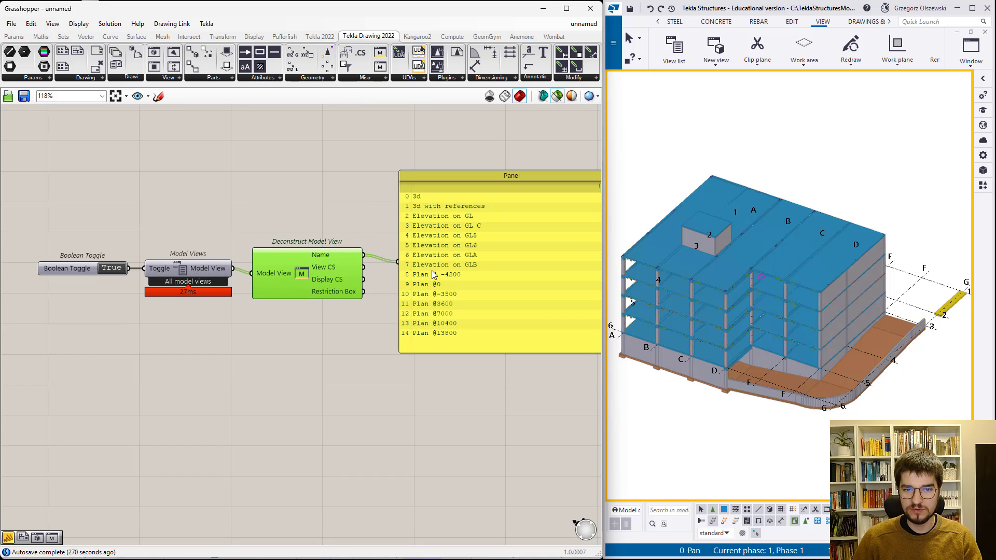
{"action": "scroll", "coordinate": [516, 260], "scroll_direction": "up", "scroll_amount": 3}
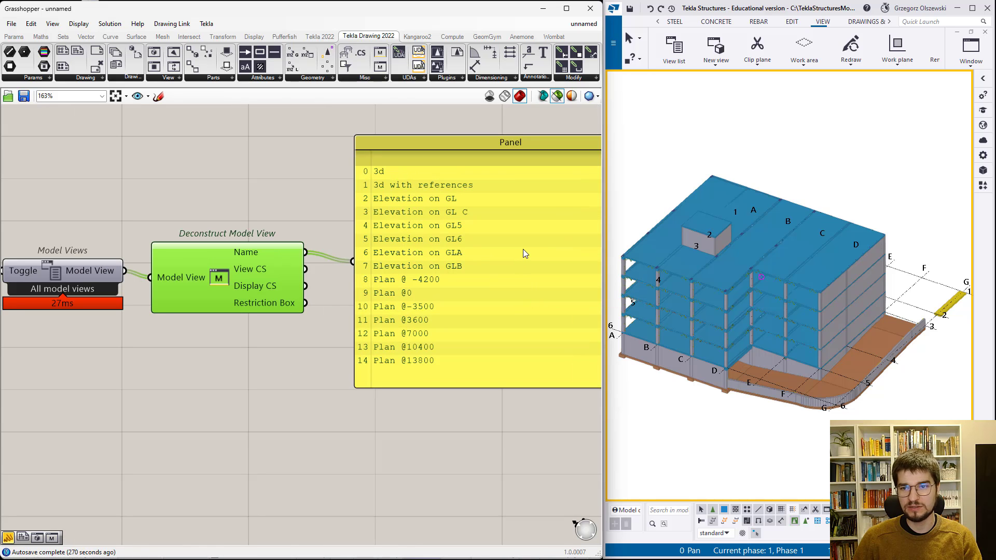
{"action": "left_click", "coordinate": [681, 65]}
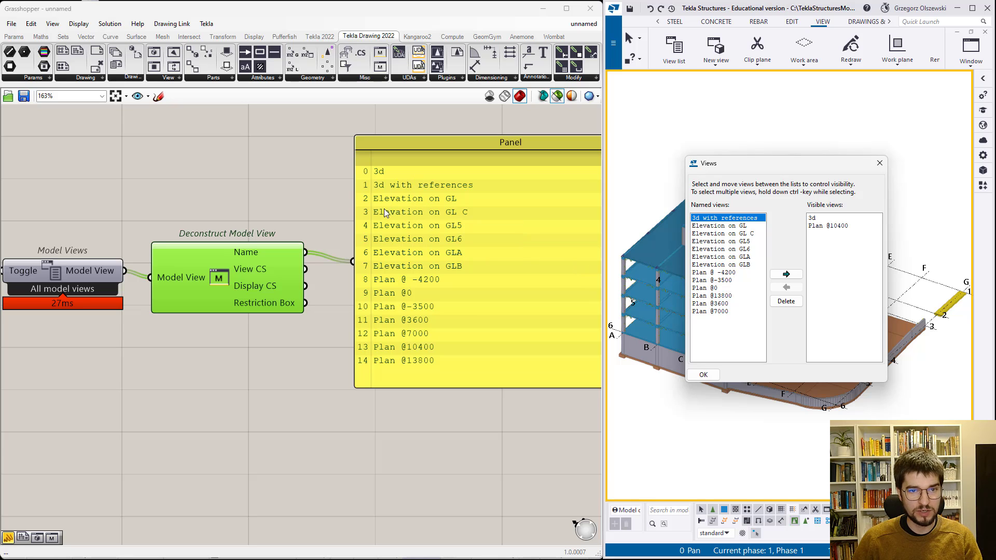
- Add a List Item on the model views with an index panel set to 2
{"action": "double_click", "coordinate": [260, 378]}
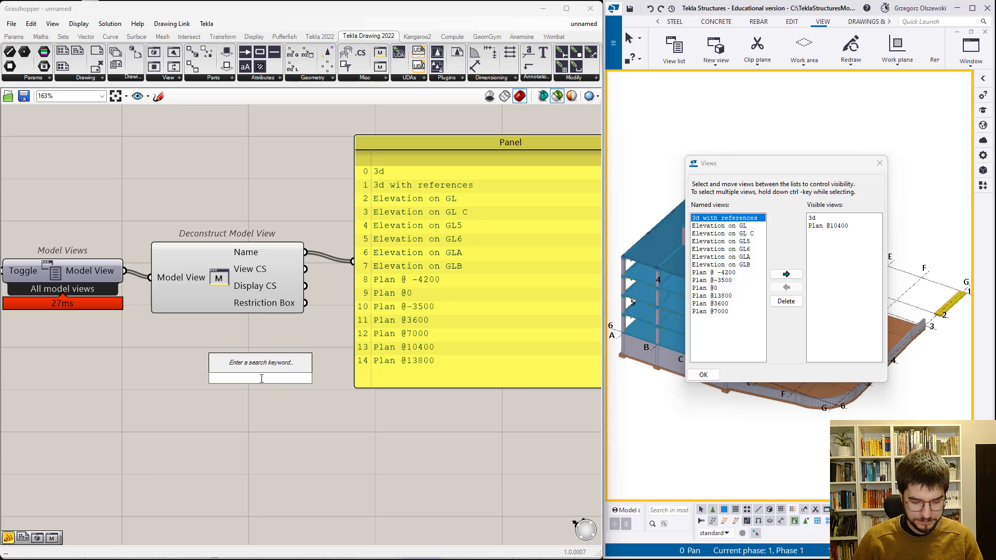
{"action": "type", "text": "list"}
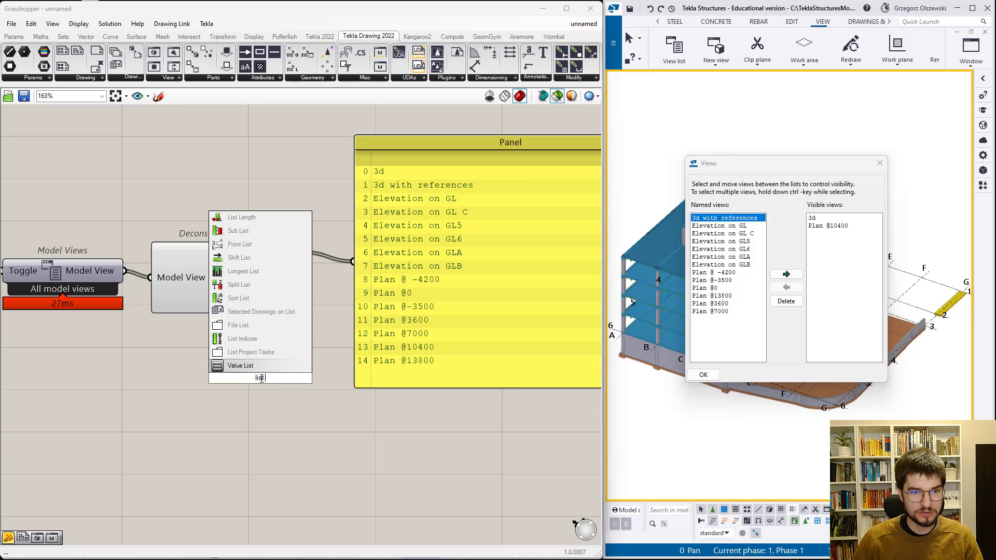
{"action": "type", "text": " ite"}
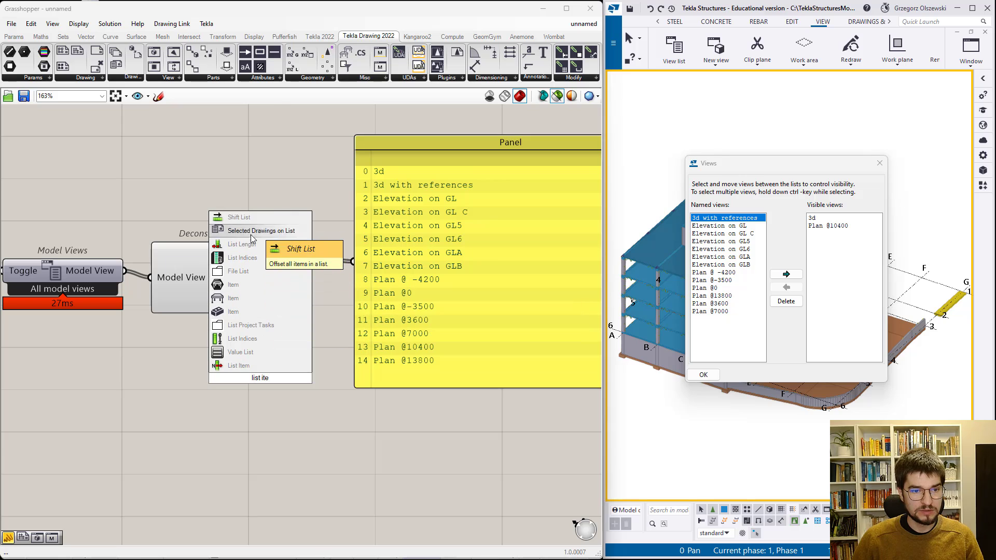
{"action": "left_click", "coordinate": [244, 365]}
{"action": "left_click_drag", "start_coordinate": [125, 270], "coordinate": [225, 367]}
{"action": "double_click", "coordinate": [139, 395]}
{"action": "type", "text": "//"}
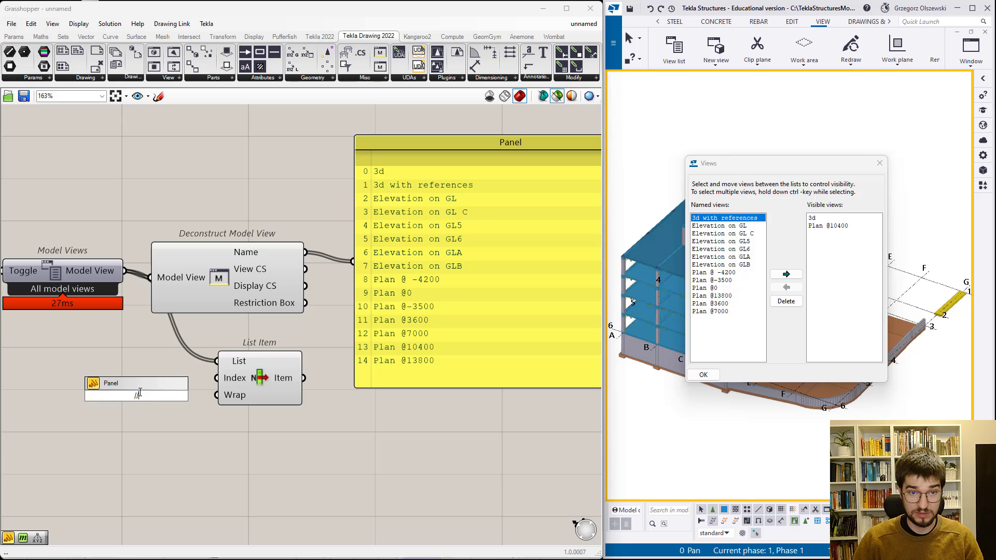
{"action": "type", "text": "2"}
{"action": "key", "text": "Return"}
{"action": "left_click_drag", "start_coordinate": [150, 395], "coordinate": [212, 379]}
{"action": "left_click_drag", "start_coordinate": [304, 378], "coordinate": [353, 261]}
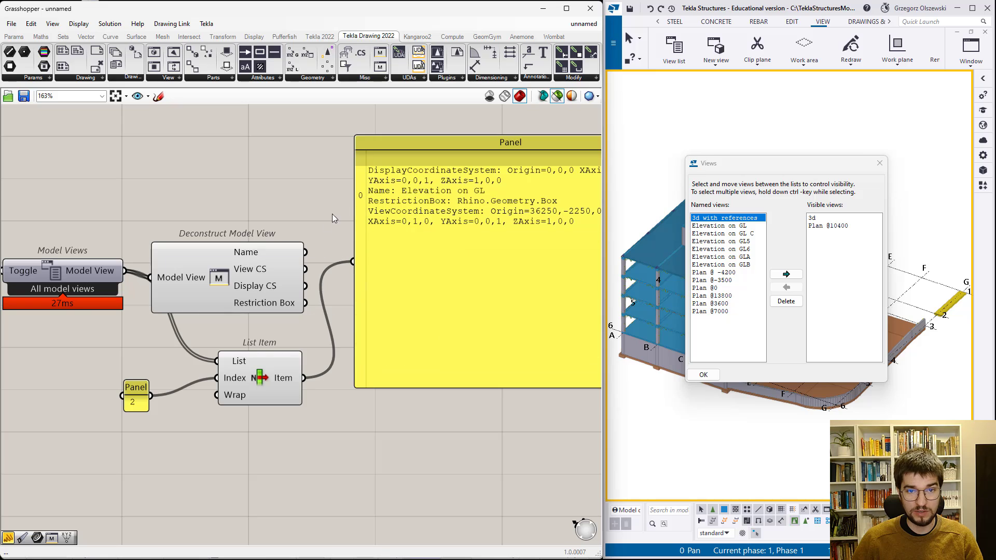
{"action": "left_click_drag", "start_coordinate": [140, 405], "coordinate": [167, 392]}
- Route the picked item through Deconstruct Model View so the panel shows 'Elevation on GL'
{"action": "left_click_drag", "start_coordinate": [248, 278], "coordinate": [356, 249]}
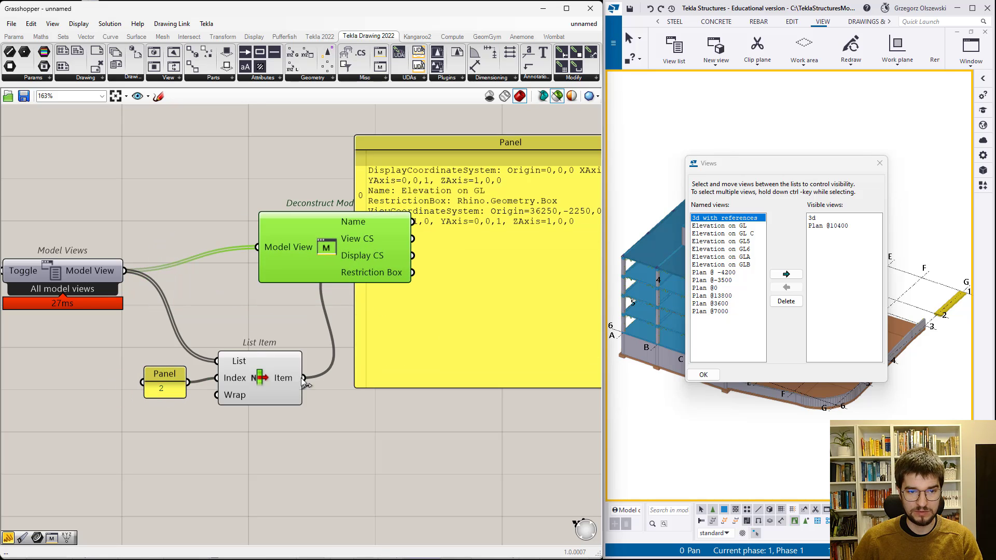
{"action": "left_click_drag", "start_coordinate": [304, 378], "coordinate": [257, 248]}
{"action": "left_click_drag", "start_coordinate": [416, 292], "coordinate": [530, 285]}
{"action": "left_click_drag", "start_coordinate": [413, 222], "coordinate": [465, 255], "text": "shift"}
{"action": "scroll", "coordinate": [305, 238], "scroll_direction": "down", "scroll_amount": 3}
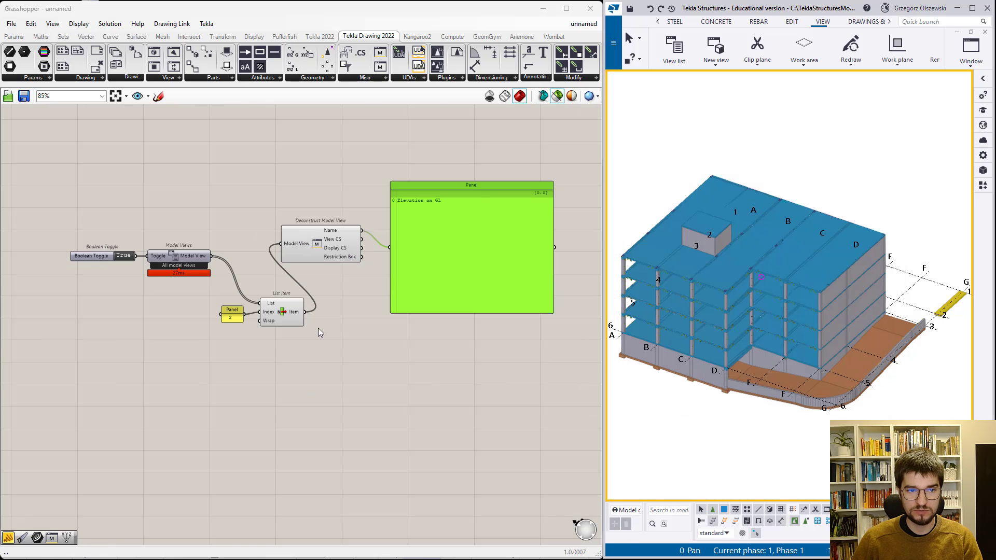
- Place a Create GA Drawing component fed with the picked view's name
{"action": "left_click", "coordinate": [88, 77]}
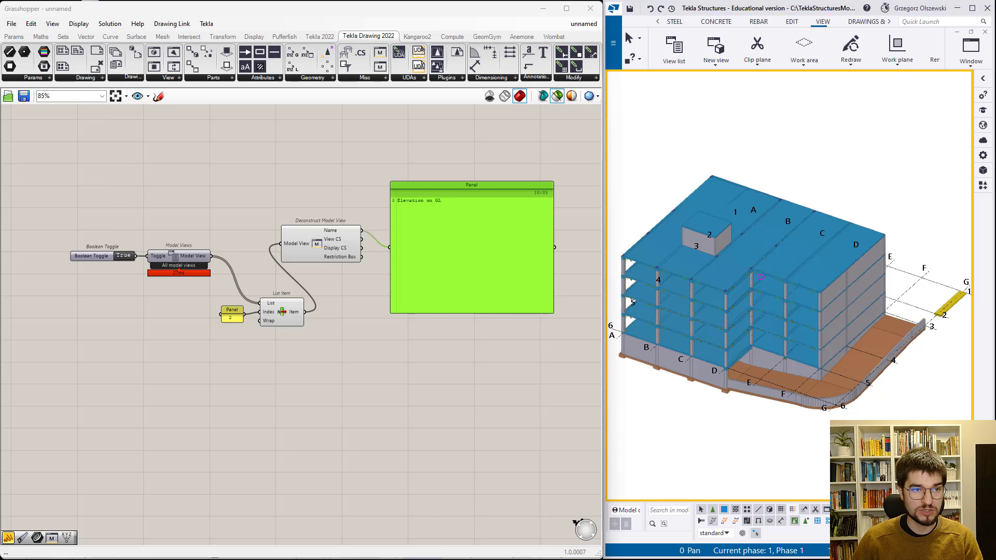
{"action": "left_click", "coordinate": [86, 78]}
{"action": "mouse_move", "coordinate": [99, 123]}
{"action": "left_mouse_down"}
{"action": "mouse_move", "coordinate": [266, 336]}
{"action": "mouse_move", "coordinate": [266, 361]}
{"action": "mouse_move", "coordinate": [394, 381]}
{"action": "left_mouse_up"}
{"action": "scroll", "coordinate": [266, 361], "scroll_direction": "up", "scroll_amount": 3}
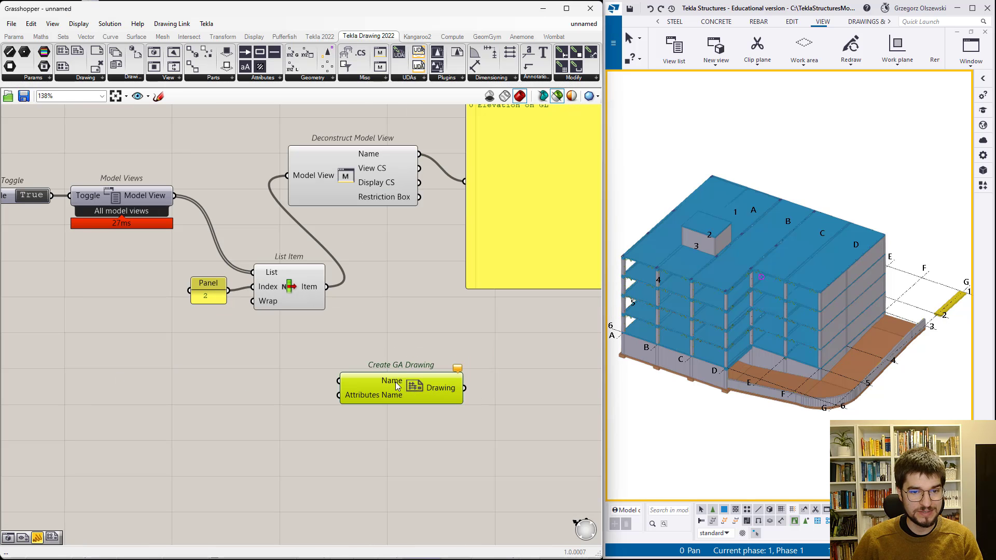
{"action": "double_click", "coordinate": [291, 380]}
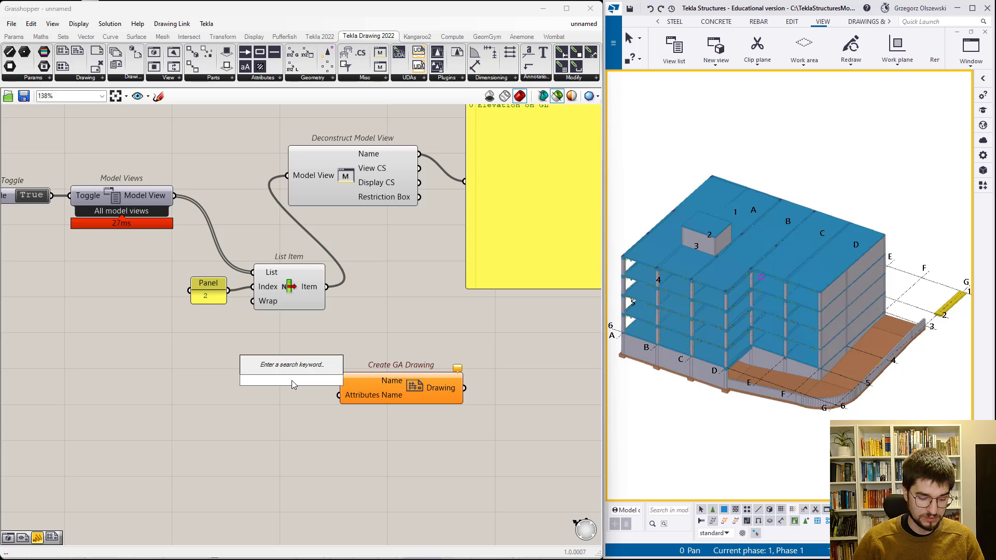
{"action": "type", "text": "PL"}
{"action": "key", "text": "Escape"}
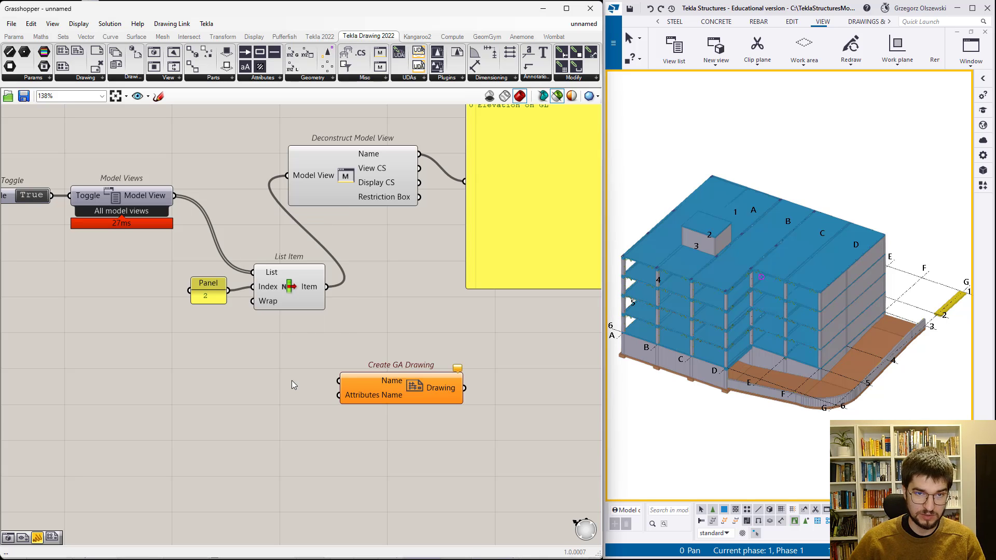
{"action": "scroll", "coordinate": [275, 342], "scroll_direction": "down", "scroll_amount": 1}
{"action": "left_click_drag", "start_coordinate": [398, 182], "coordinate": [330, 375]}
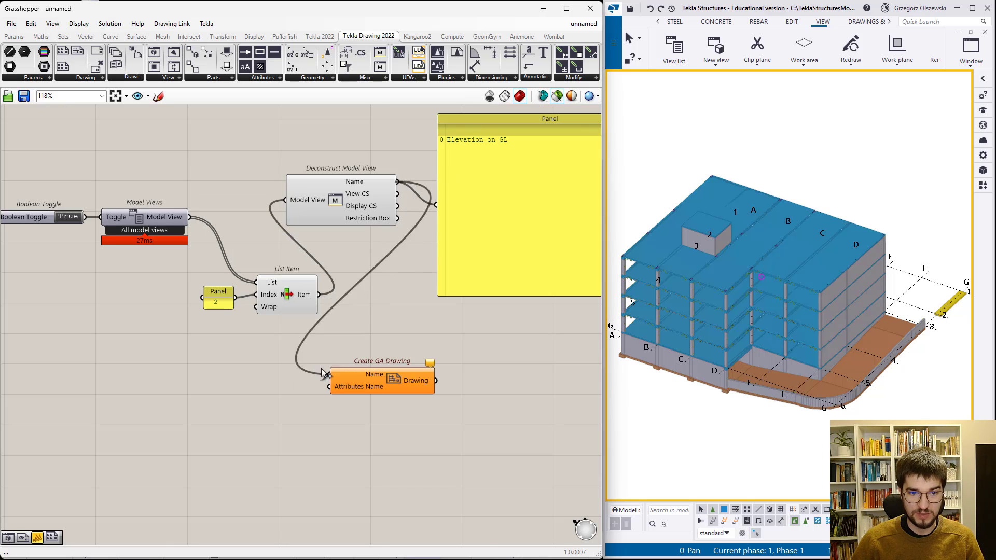
{"action": "scroll", "coordinate": [408, 391], "scroll_direction": "up", "scroll_amount": 2}
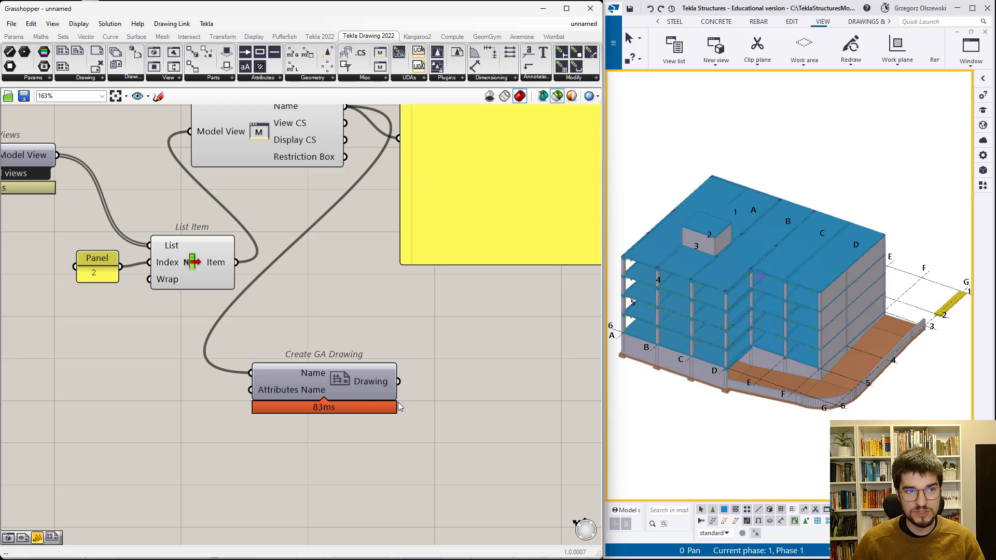
- Add an Open Drawing component after Create GA Drawing and move the output panel aside
{"action": "left_click", "coordinate": [85, 78]}
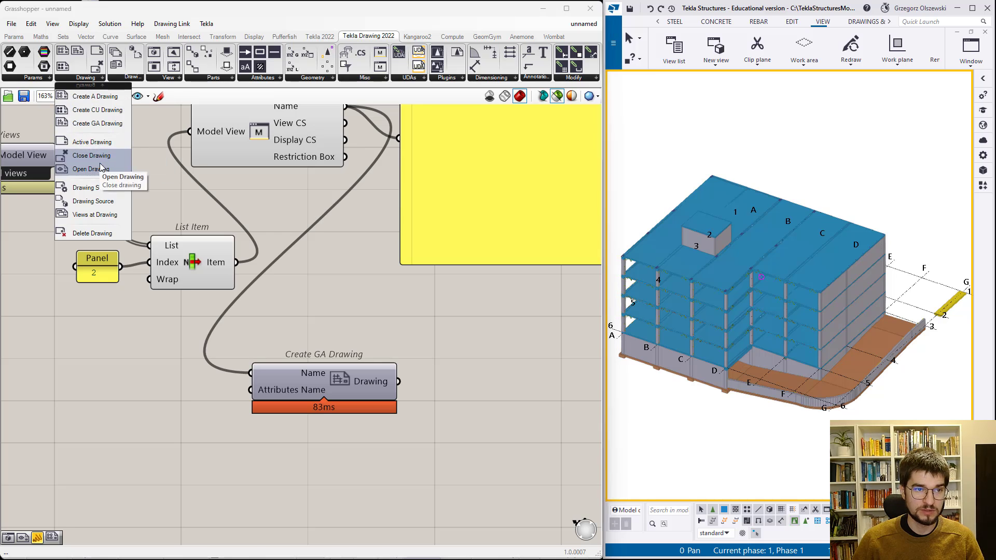
{"action": "mouse_move", "coordinate": [88, 156]}
{"action": "left_mouse_down"}
{"action": "mouse_move", "coordinate": [411, 393]}
{"action": "mouse_move", "coordinate": [407, 380]}
{"action": "left_mouse_up"}
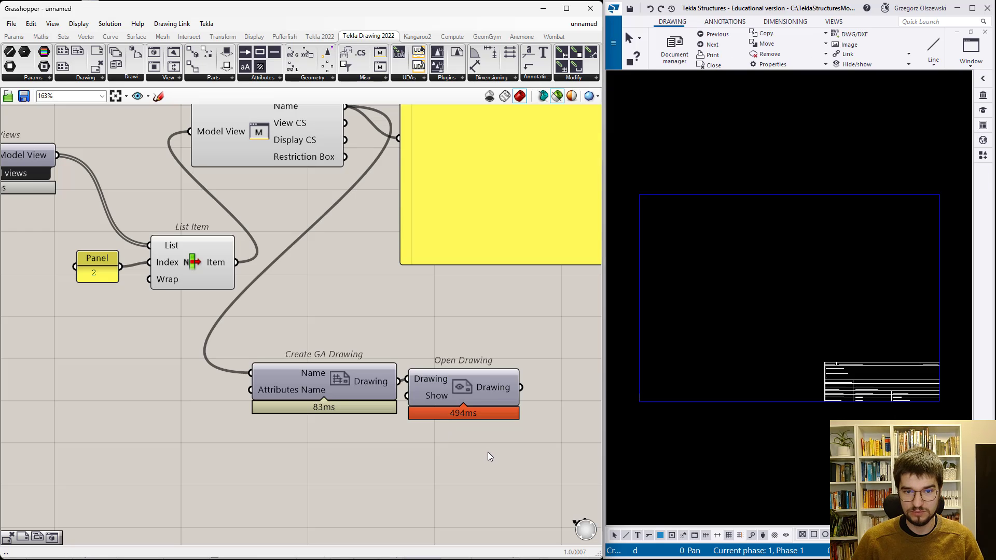
{"action": "scroll", "coordinate": [312, 447], "scroll_direction": "down", "scroll_amount": 3}
{"action": "scroll", "coordinate": [519, 434], "scroll_direction": "up", "scroll_amount": 2}
{"action": "left_click_drag", "start_coordinate": [425, 258], "coordinate": [453, 210]}
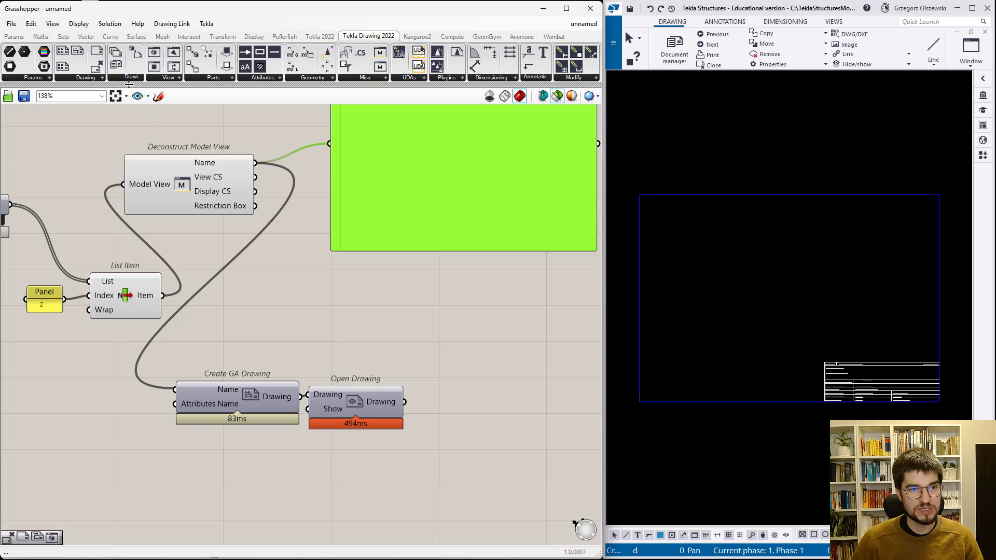
- Place a Model View component from the View group and delete the old output panel
{"action": "left_click", "coordinate": [156, 79]}
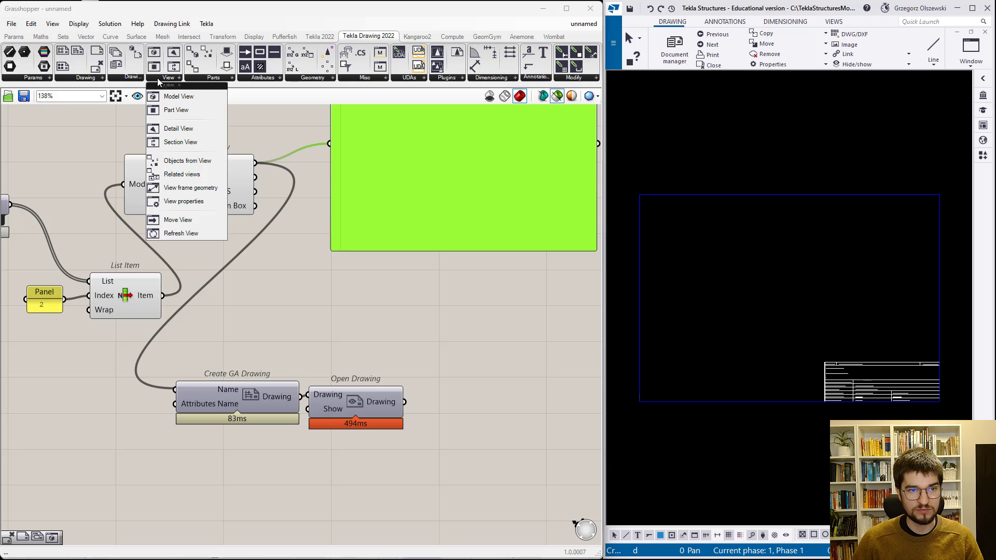
{"action": "left_click", "coordinate": [177, 97]}
{"action": "mouse_move", "coordinate": [428, 333]}
{"action": "left_mouse_down"}
{"action": "mouse_move", "coordinate": [472, 337]}
{"action": "mouse_move", "coordinate": [524, 434]}
{"action": "left_mouse_up"}
{"action": "left_click_drag", "start_coordinate": [184, 196], "coordinate": [137, 531]}
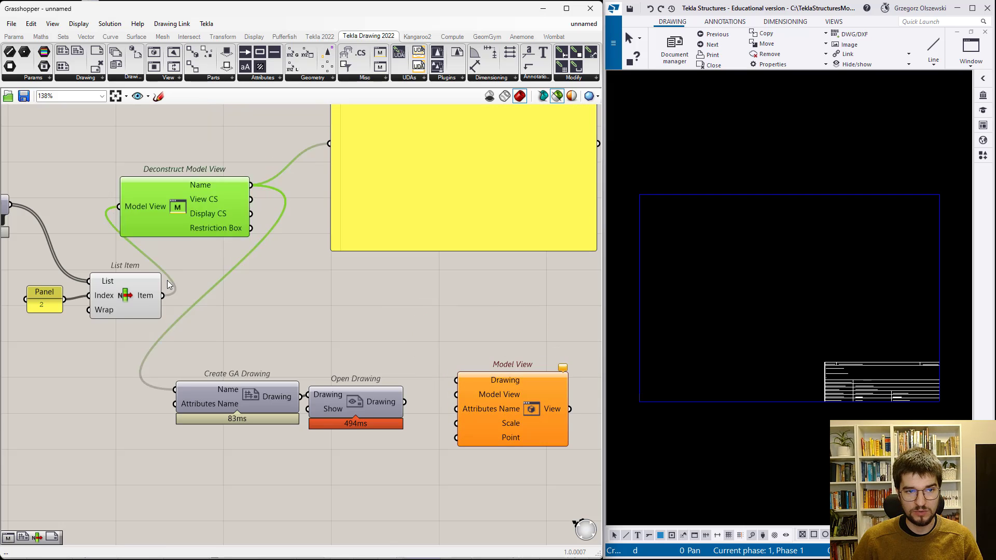
{"action": "left_click", "coordinate": [398, 226]}
{"action": "key", "text": "Delete"}
- Wire Open Drawing into Drawing and List Item into Model View, placing the elevation
{"action": "left_click_drag", "start_coordinate": [404, 401], "coordinate": [460, 383]}
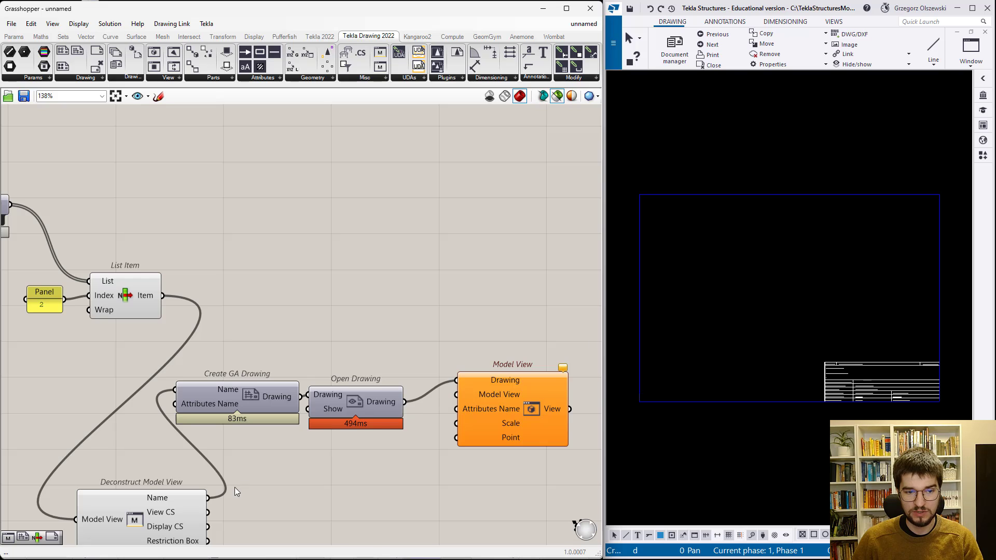
{"action": "left_click_drag", "start_coordinate": [162, 295], "coordinate": [456, 394]}
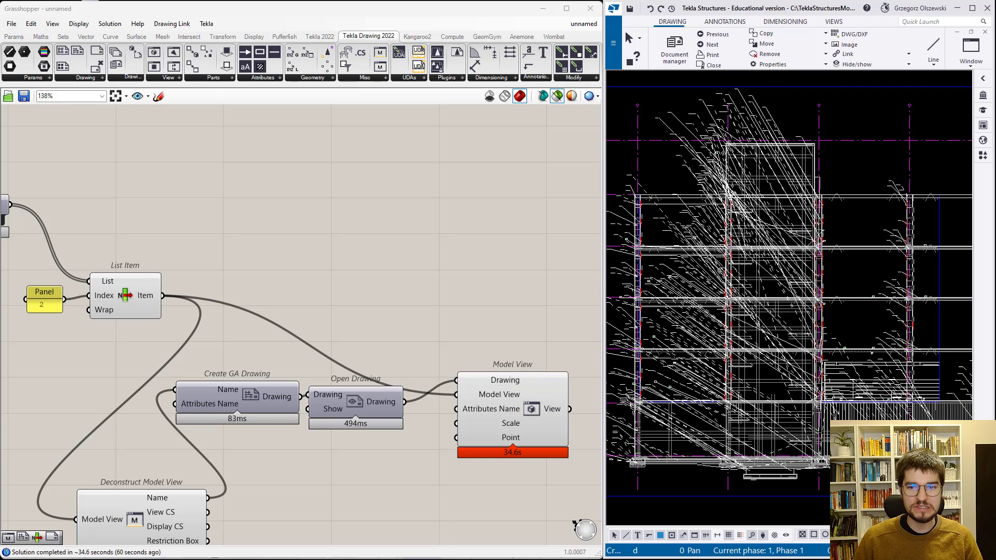
{"action": "scroll", "coordinate": [776, 414], "scroll_direction": "up", "scroll_amount": 2}
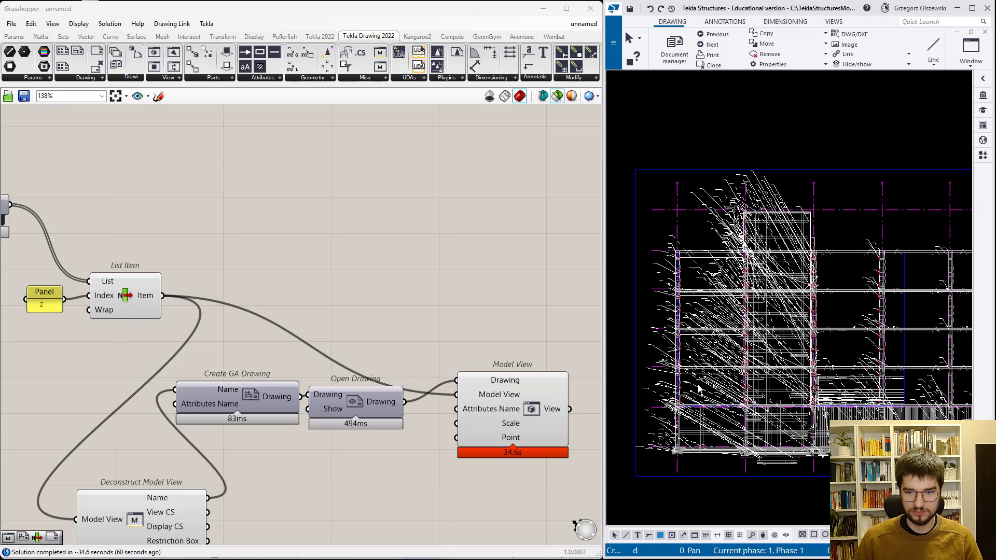
{"action": "middle_click_drag", "start_coordinate": [776, 414], "coordinate": [698, 389]}
{"action": "scroll", "coordinate": [697, 389], "scroll_direction": "up", "scroll_amount": 3}
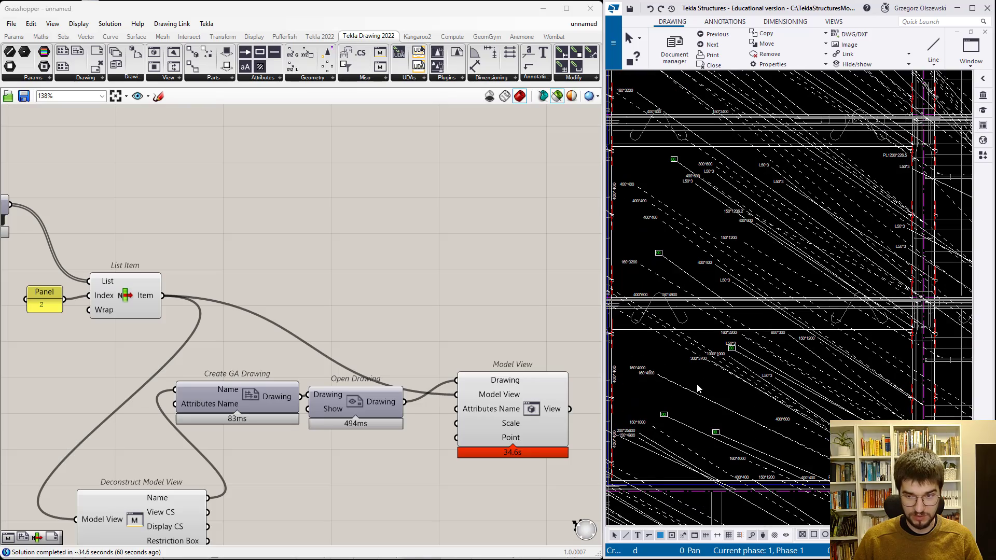
- Feed a 'PlanViewWithoutMarks' panel into the Model View's Attributes Name input
{"action": "scroll", "coordinate": [697, 389], "scroll_direction": "down", "scroll_amount": 3}
{"action": "scroll", "coordinate": [674, 392], "scroll_direction": "down", "scroll_amount": 2}
{"action": "scroll", "coordinate": [656, 395], "scroll_direction": "down", "scroll_amount": 2}
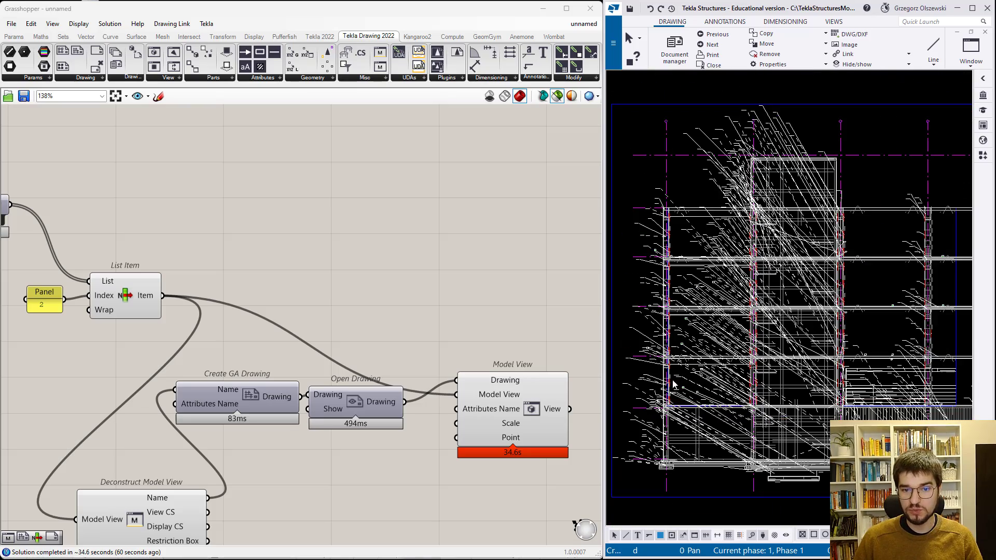
{"action": "double_click", "coordinate": [328, 490]}
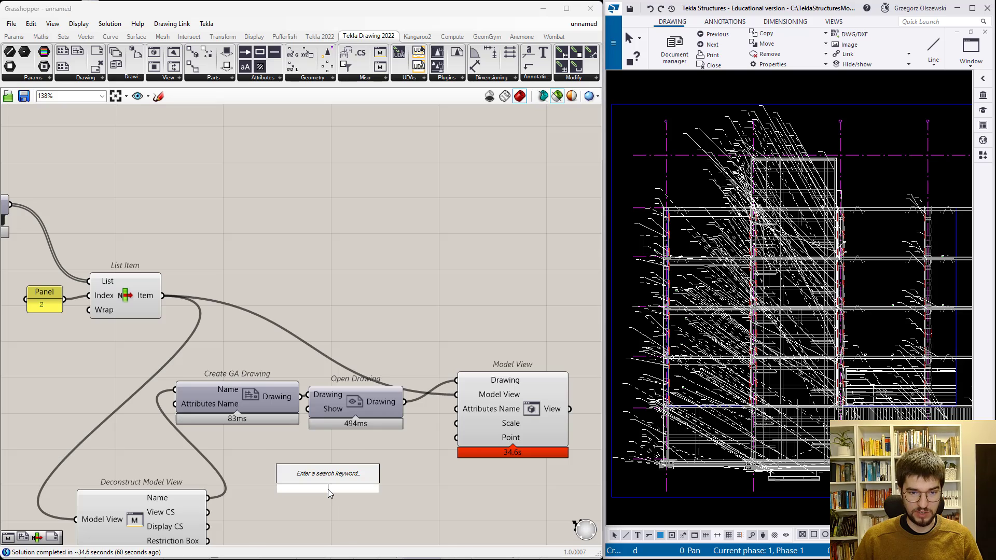
{"action": "type", "text": "//PlanViewWithoutMarks"}
{"action": "key", "text": "Return"}
{"action": "left_click_drag", "start_coordinate": [384, 489], "coordinate": [427, 422]}
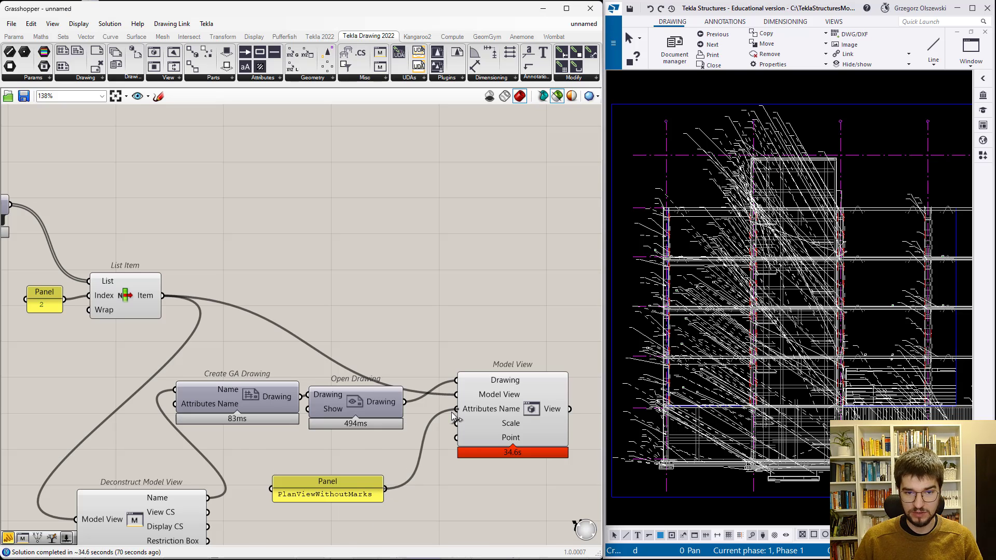
{"action": "left_click_drag", "start_coordinate": [454, 415], "coordinate": [456, 410]}
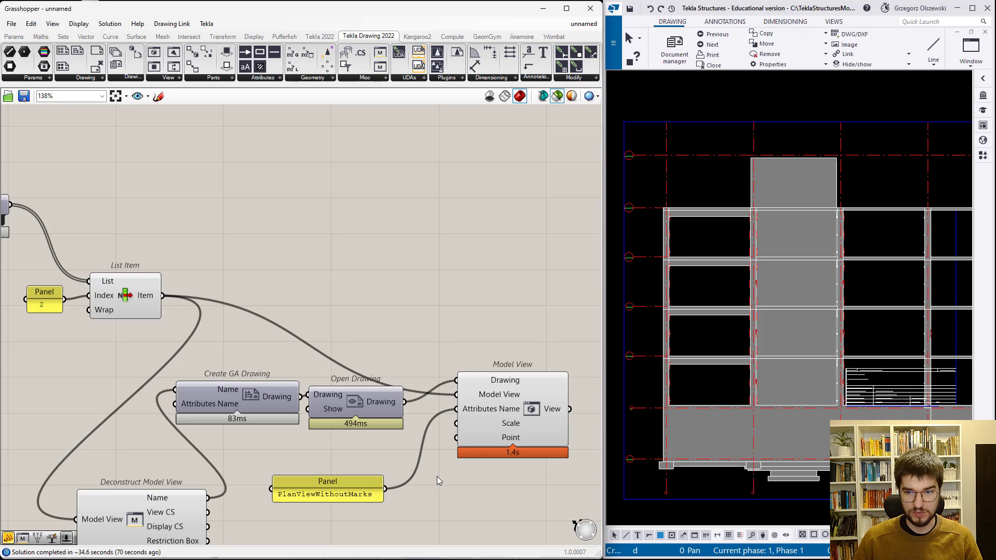
{"action": "scroll", "coordinate": [672, 432], "scroll_direction": "down", "scroll_amount": 4}
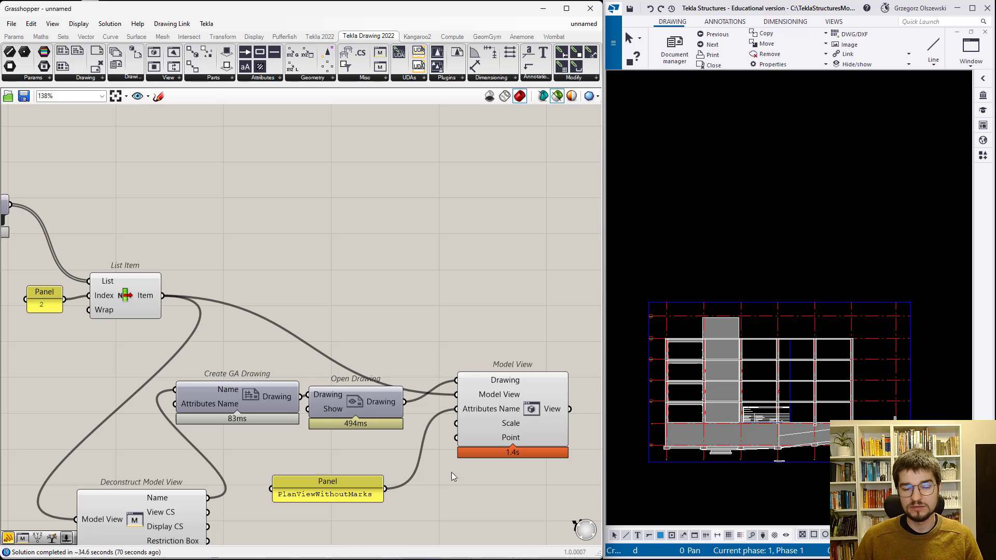
{"action": "left_click_drag", "start_coordinate": [338, 488], "coordinate": [354, 453]}
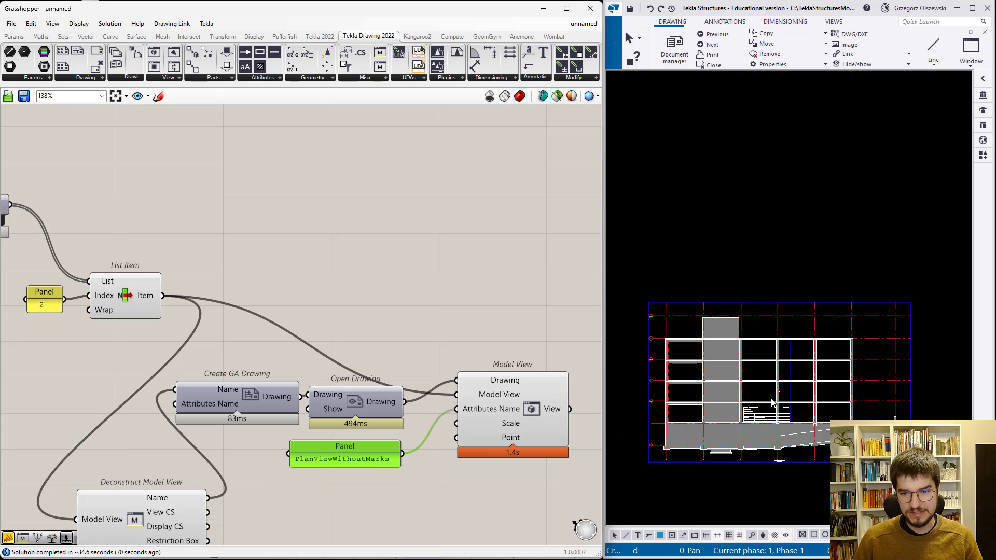
- Set the Model View scale to 50 with a '50' panel
{"action": "double_click", "coordinate": [341, 502]}
{"action": "type", "text": "//50"}
{"action": "key", "text": "Return"}
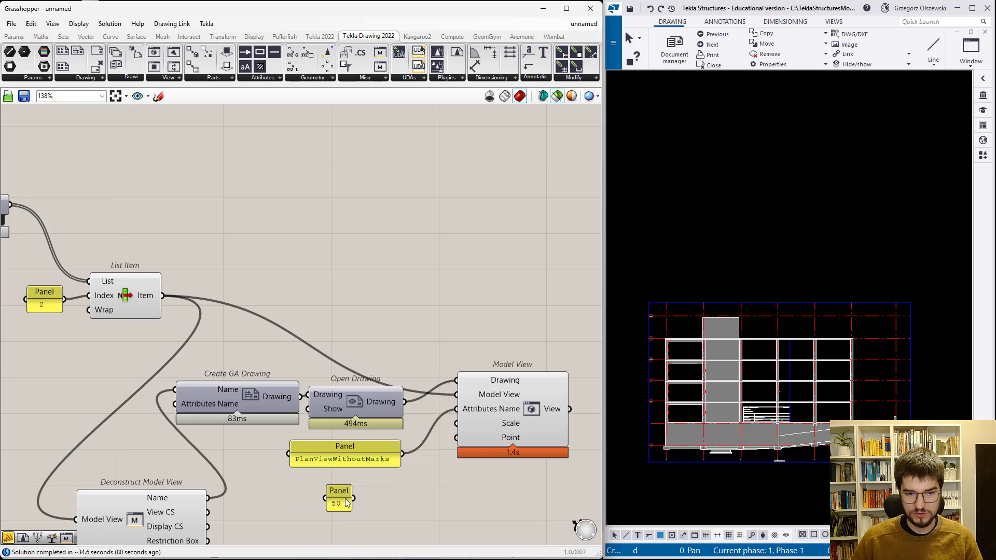
{"action": "left_click_drag", "start_coordinate": [353, 498], "coordinate": [457, 424]}
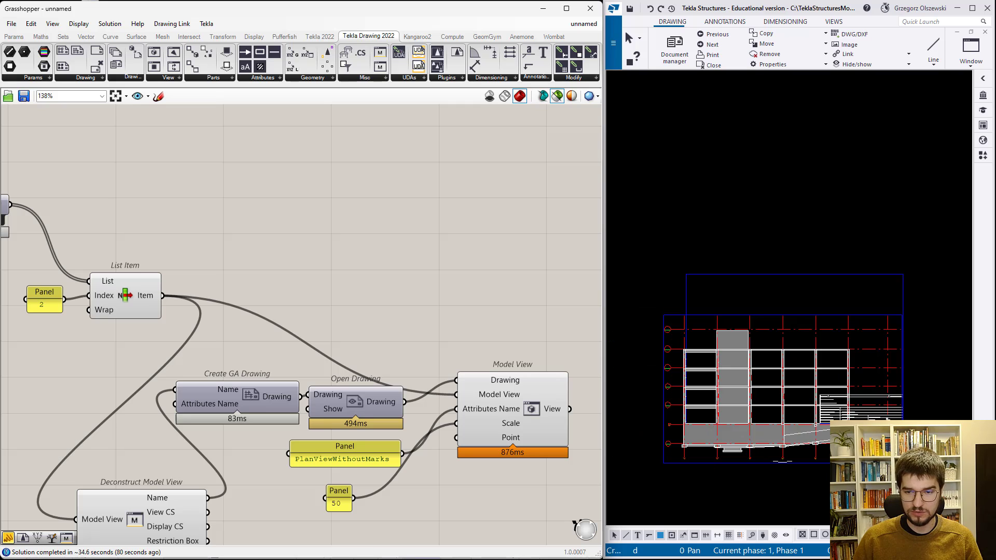
{"action": "scroll", "coordinate": [438, 450], "scroll_direction": "down", "scroll_amount": 2}
{"action": "scroll", "coordinate": [381, 452], "scroll_direction": "up", "scroll_amount": 5}
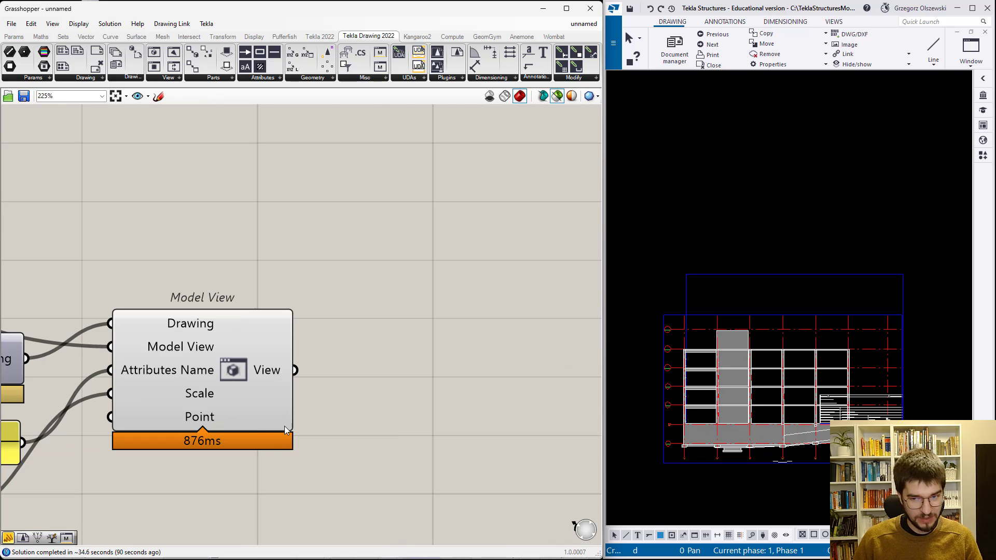
- Place Objects from View and connect Model View's View output to its View input
{"action": "scroll", "coordinate": [770, 392], "scroll_direction": "up", "scroll_amount": 1}
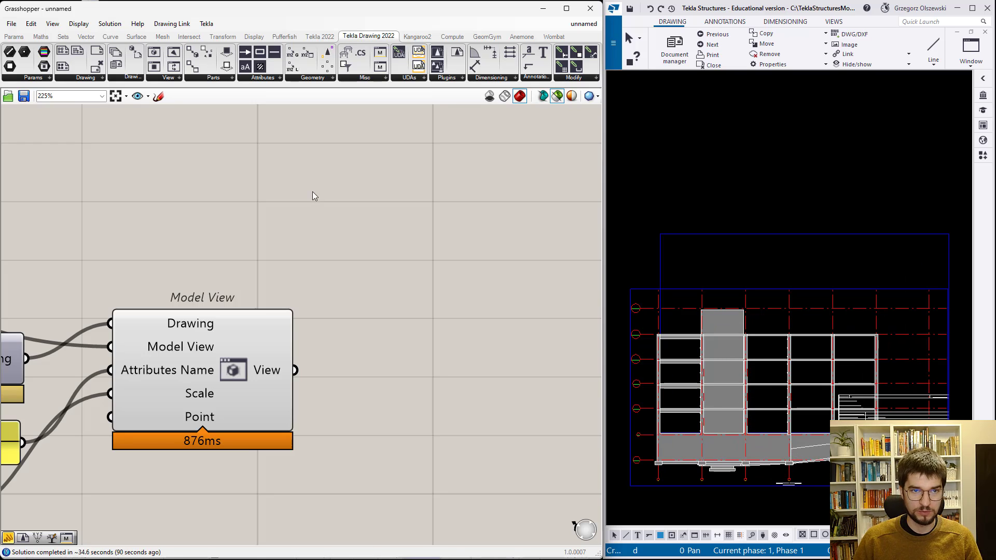
{"action": "left_click", "coordinate": [360, 82]}
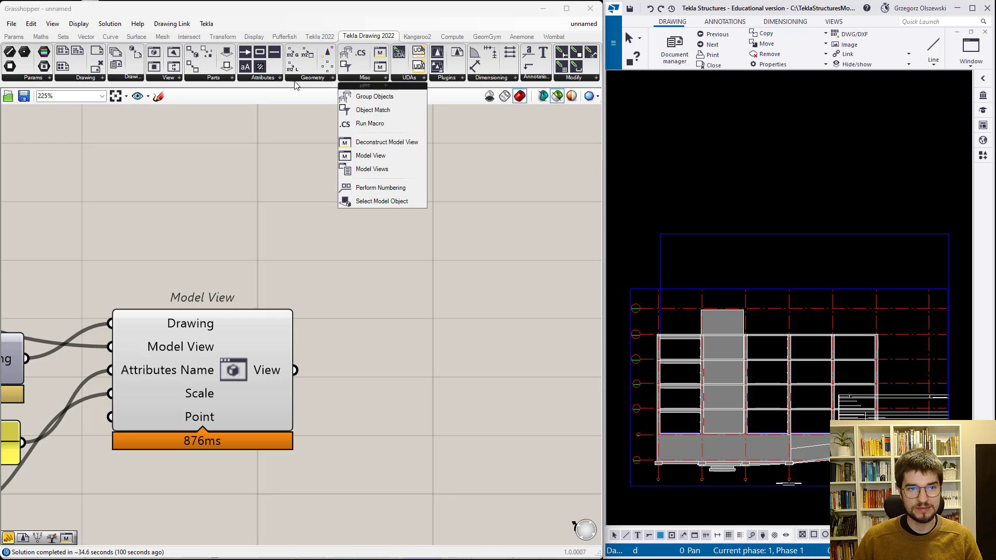
{"action": "left_click", "coordinate": [168, 81]}
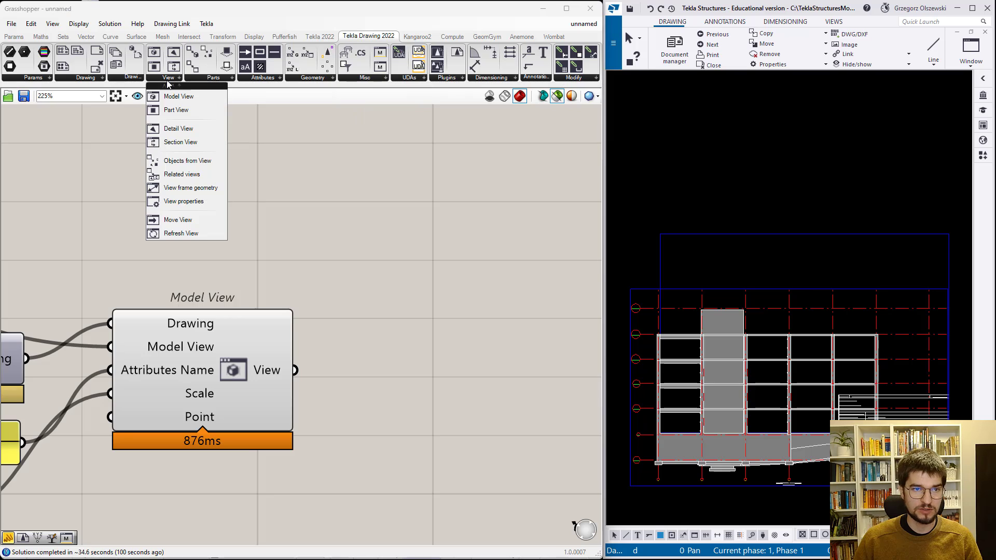
{"action": "left_click", "coordinate": [204, 167]}
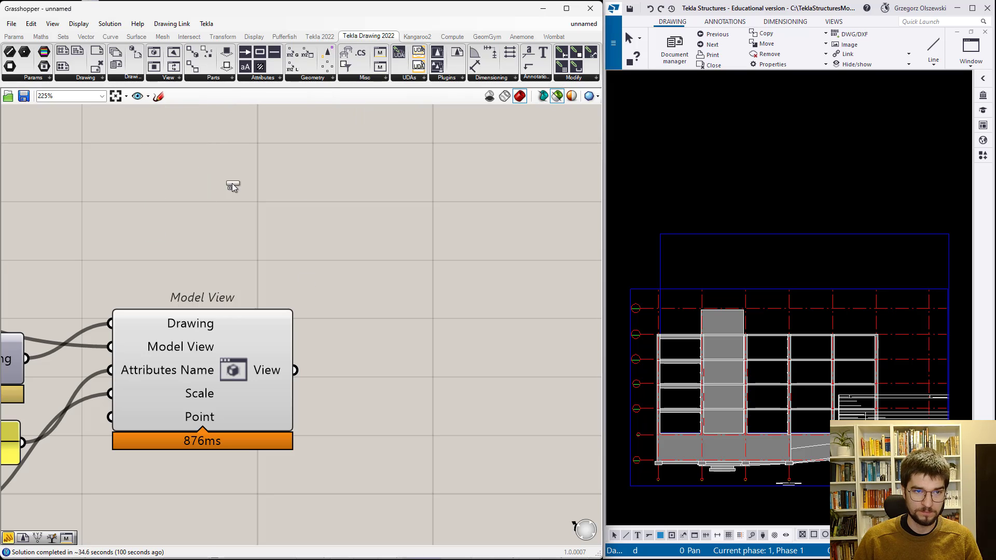
{"action": "left_click", "coordinate": [394, 388]}
{"action": "left_click_drag", "start_coordinate": [393, 384], "coordinate": [396, 375]}
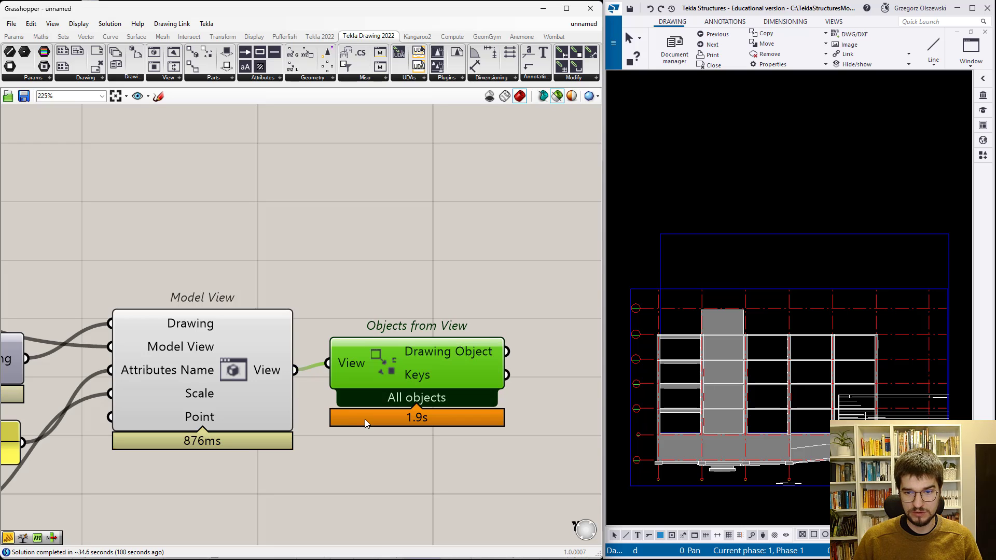
{"action": "left_click_drag", "start_coordinate": [398, 375], "coordinate": [400, 382]}
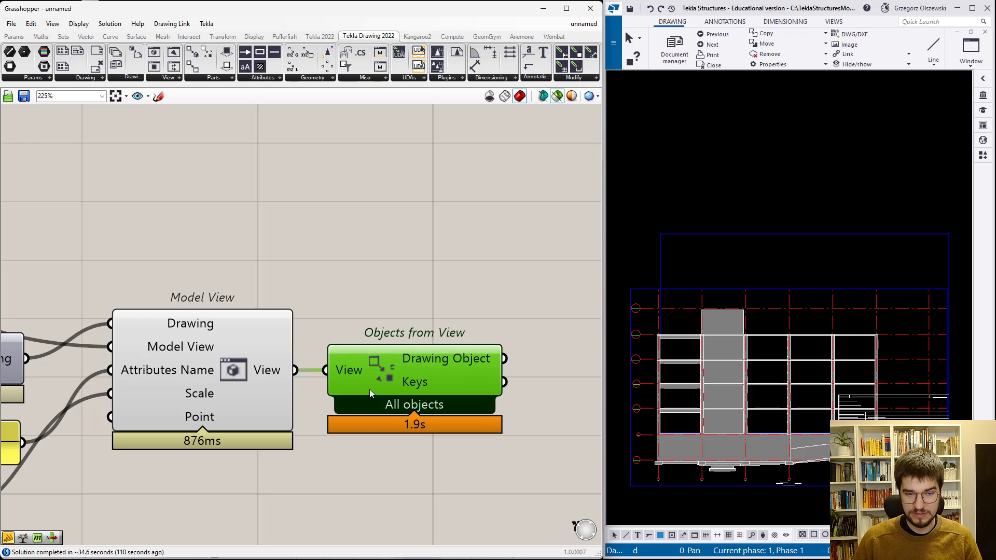
- Show the object type keys, Connection through Pour Object, in an enlarged panel
{"action": "scroll", "coordinate": [324, 394], "scroll_direction": "down", "scroll_amount": 2}
{"action": "scroll", "coordinate": [409, 411], "scroll_direction": "up", "scroll_amount": 2}
{"action": "double_click", "coordinate": [313, 369]}
{"action": "type", "text": "panel"}
{"action": "key", "text": "Return"}
{"action": "left_click_drag", "start_coordinate": [297, 372], "coordinate": [329, 377]}
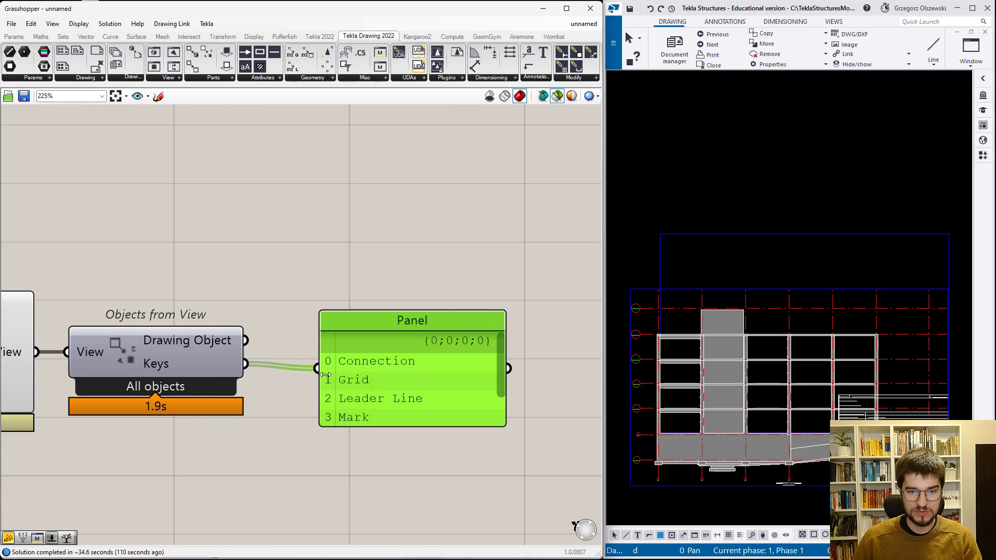
{"action": "left_click_drag", "start_coordinate": [401, 428], "coordinate": [416, 529]}
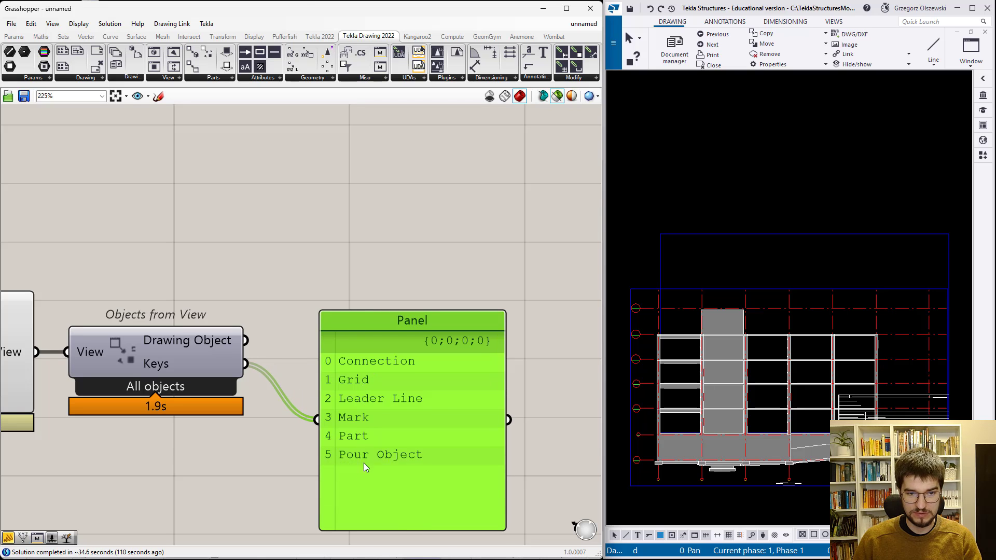
{"action": "scroll", "coordinate": [373, 474], "scroll_direction": "down", "scroll_amount": 3}
- Add a second panel listing the drawing objects, arranged above the keys panel
{"action": "double_click", "coordinate": [329, 276]}
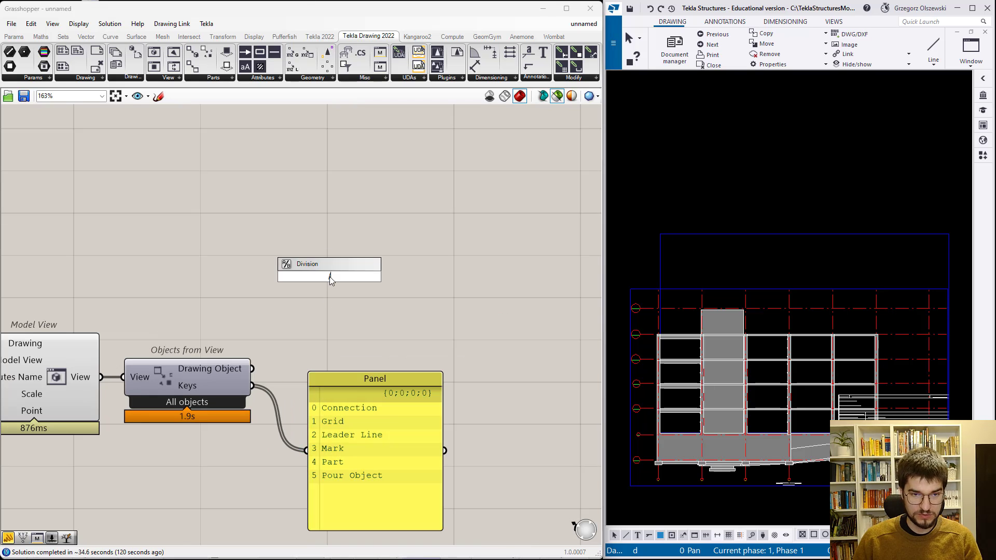
{"action": "key", "text": "Return"}
{"action": "left_click_drag", "start_coordinate": [252, 369], "coordinate": [260, 278]}
{"action": "left_click_drag", "start_coordinate": [325, 296], "coordinate": [363, 265]}
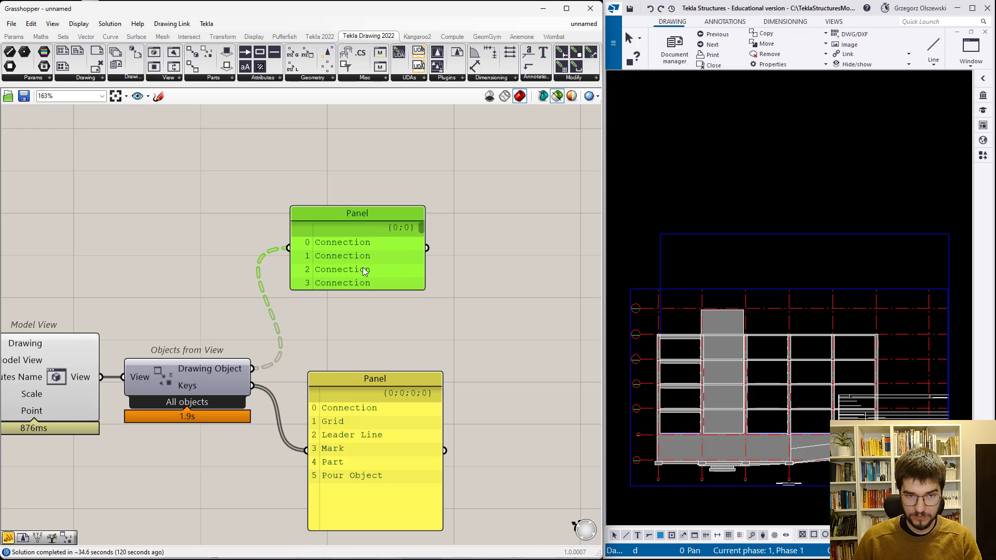
{"action": "left_click_drag", "start_coordinate": [425, 288], "coordinate": [516, 401]}
{"action": "left_click_drag", "start_coordinate": [466, 311], "coordinate": [466, 273]}
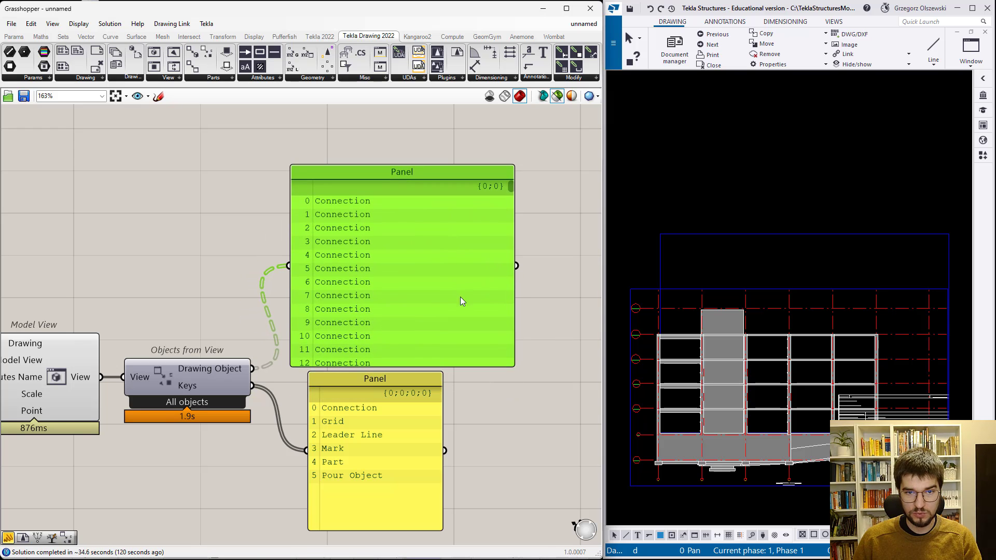
{"action": "left_click_drag", "start_coordinate": [512, 189], "coordinate": [514, 226]}
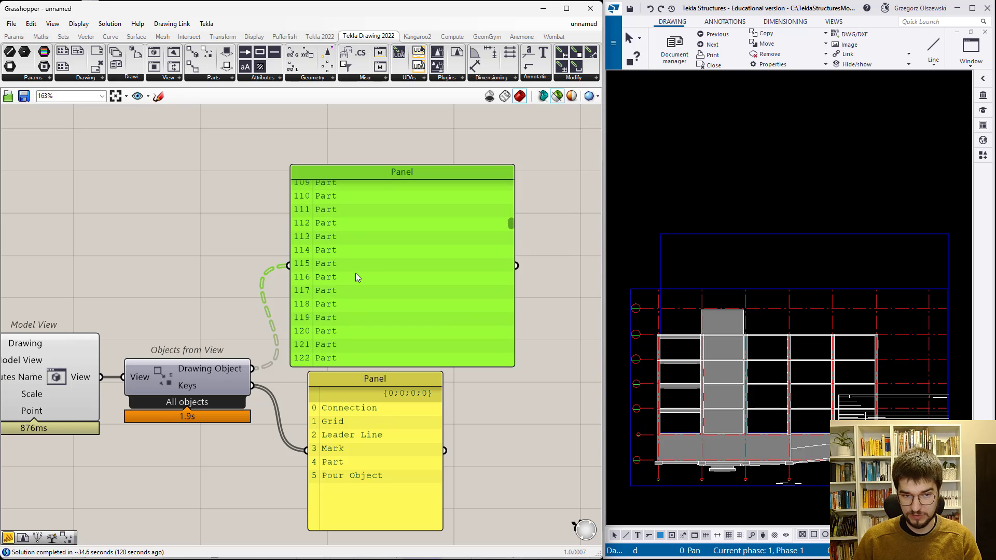
{"action": "left_click_drag", "start_coordinate": [360, 452], "coordinate": [347, 465]}
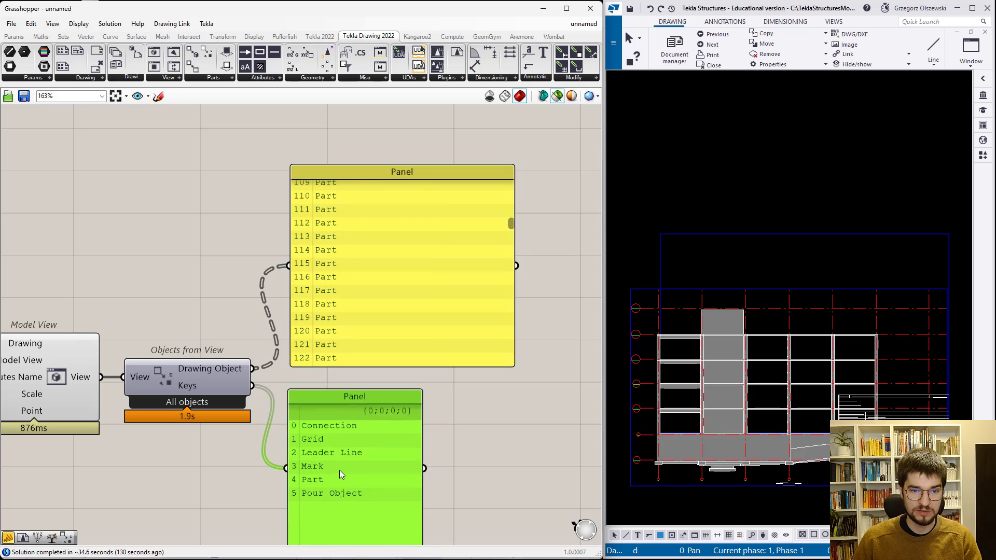
- Remove the unneeded panel and insert a Tree Branch component
{"action": "left_click_drag", "start_coordinate": [358, 329], "coordinate": [373, 310]}
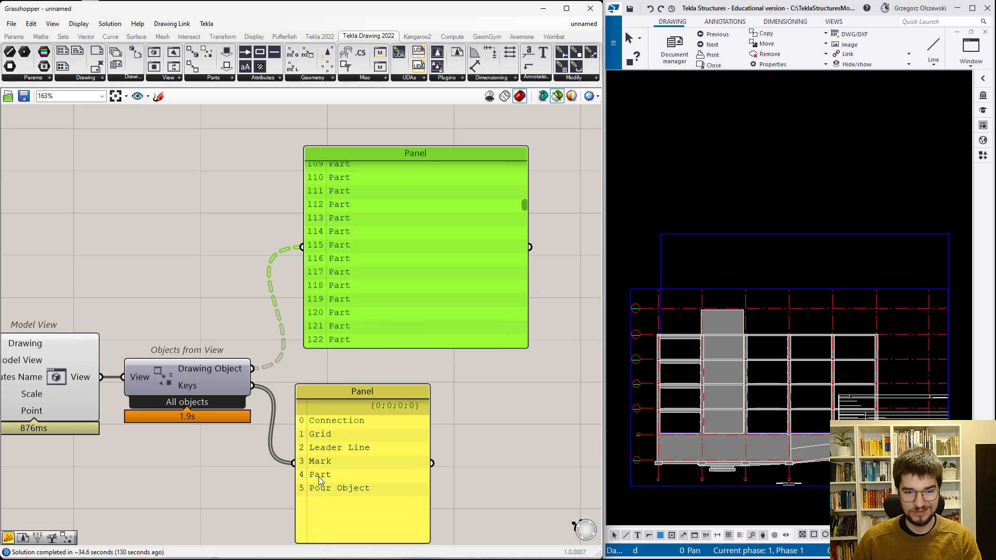
{"action": "key", "text": "Delete"}
{"action": "double_click", "coordinate": [347, 315]}
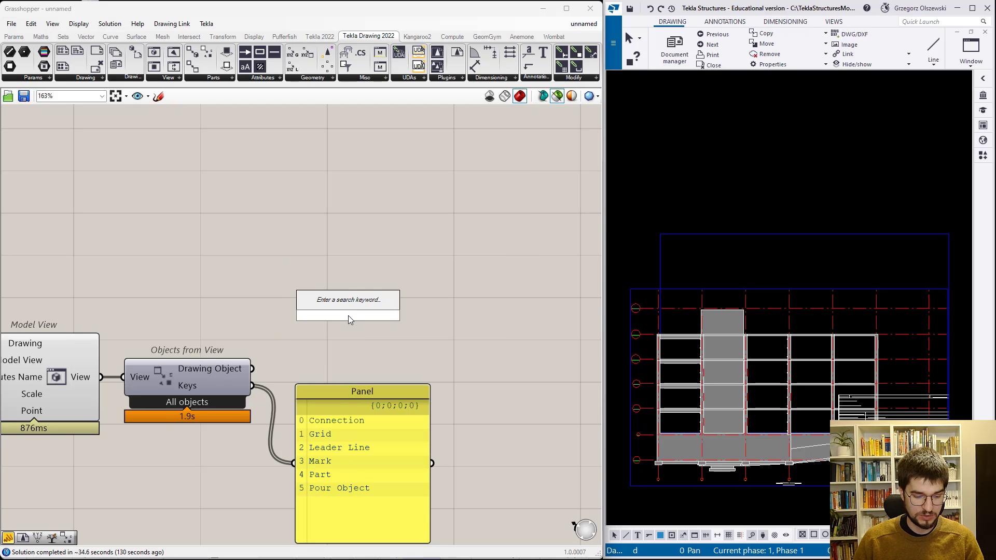
{"action": "type", "text": "tree"}
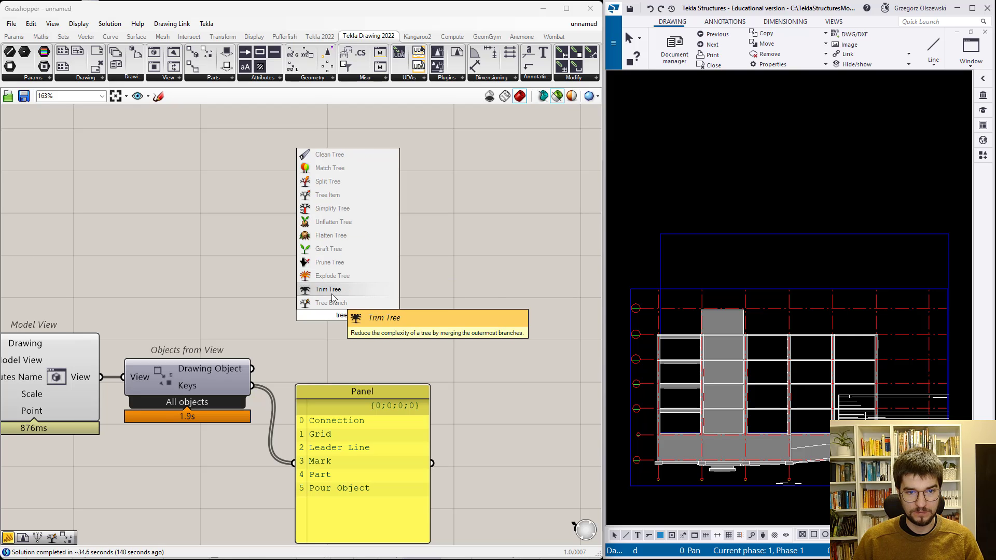
{"action": "key", "text": "Return"}
{"action": "left_click_drag", "start_coordinate": [302, 307], "coordinate": [364, 279]}
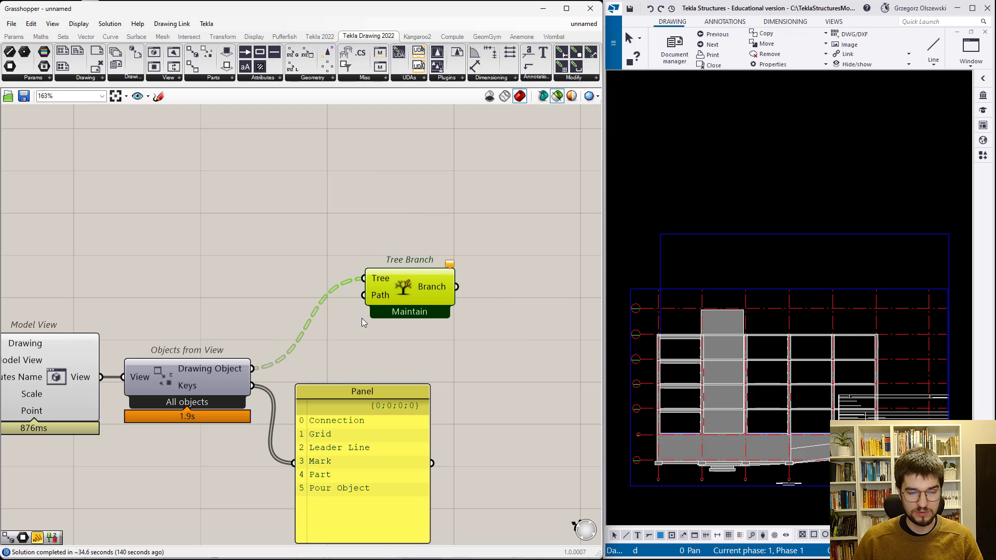
- Extract path {0;4} with Tree Branch and list its Part objects in the big panel
{"action": "double_click", "coordinate": [335, 343]}
{"action": "type", "text": "//{0:4"}
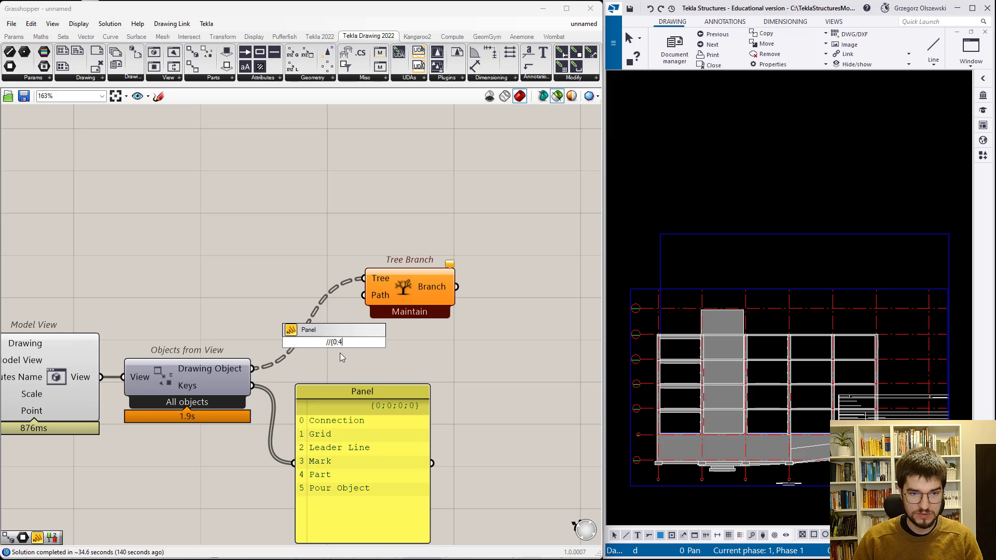
{"action": "type", "text": "}"}
{"action": "key", "text": "Return"}
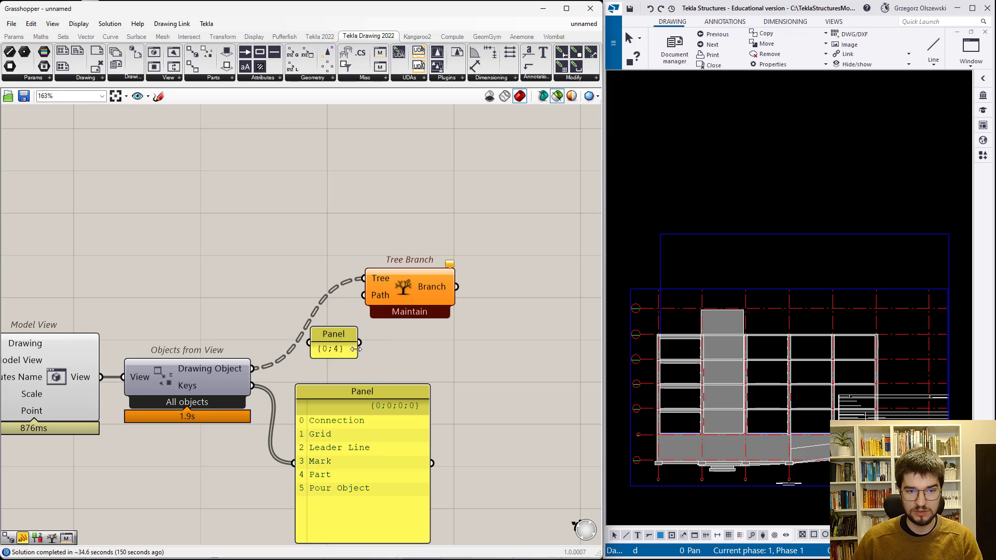
{"action": "left_click_drag", "start_coordinate": [359, 343], "coordinate": [363, 295]}
{"action": "left_click_drag", "start_coordinate": [390, 447], "coordinate": [573, 400]}
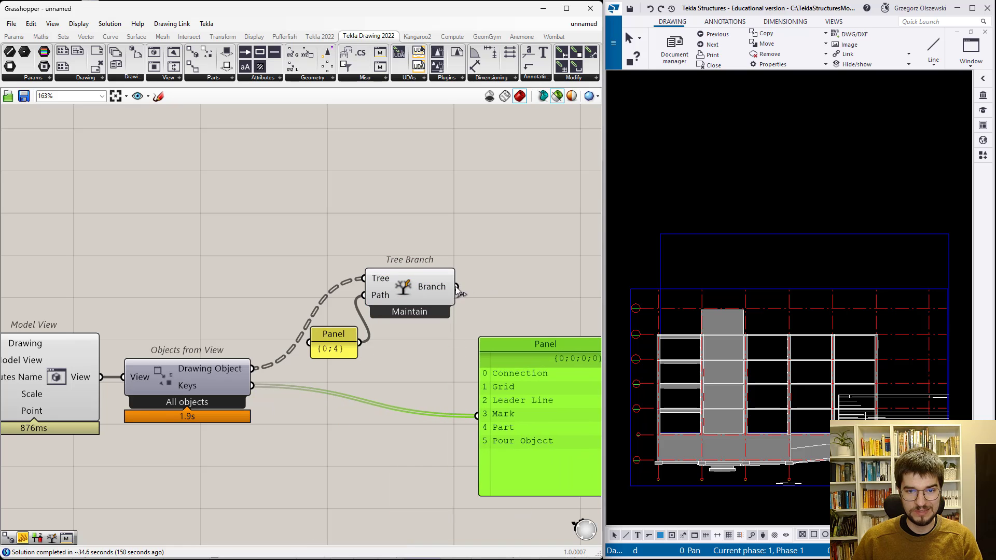
{"action": "mouse_move", "coordinate": [457, 288]}
{"action": "left_mouse_down"}
{"action": "mouse_move", "coordinate": [487, 414]}
{"action": "mouse_move", "coordinate": [485, 322]}
{"action": "left_mouse_up"}
{"action": "scroll", "coordinate": [322, 397], "scroll_direction": "down", "scroll_amount": 2}
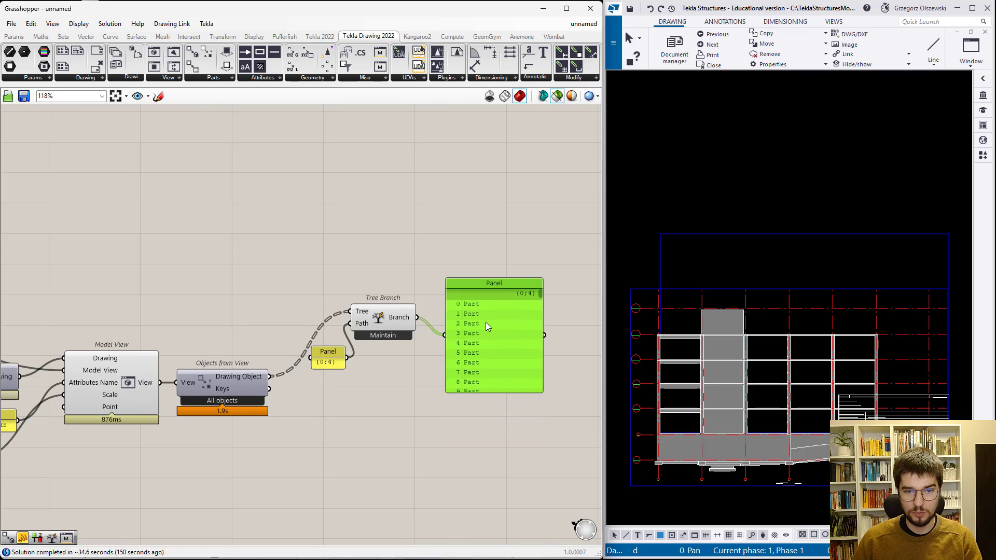
{"action": "scroll", "coordinate": [498, 319], "scroll_direction": "up", "scroll_amount": 3}
{"action": "left_click_drag", "start_coordinate": [564, 275], "coordinate": [564, 437]}
- Regroup the Tree Branch and path panel lower on the canvas
{"action": "left_click_drag", "start_coordinate": [213, 376], "coordinate": [201, 410]}
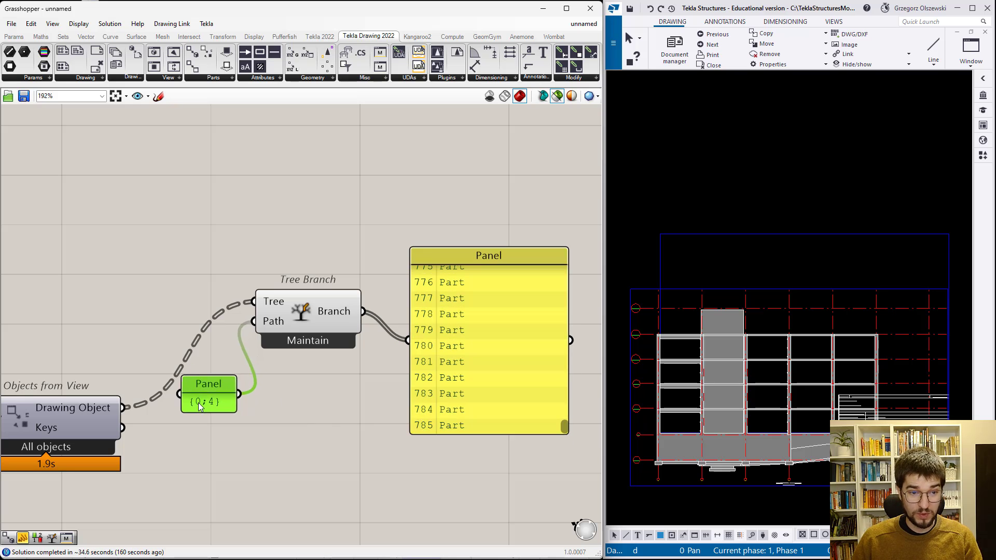
{"action": "left_click_drag", "start_coordinate": [335, 435], "coordinate": [195, 321]}
{"action": "left_click_drag", "start_coordinate": [297, 373], "coordinate": [222, 481]}
{"action": "left_click", "coordinate": [271, 342]}
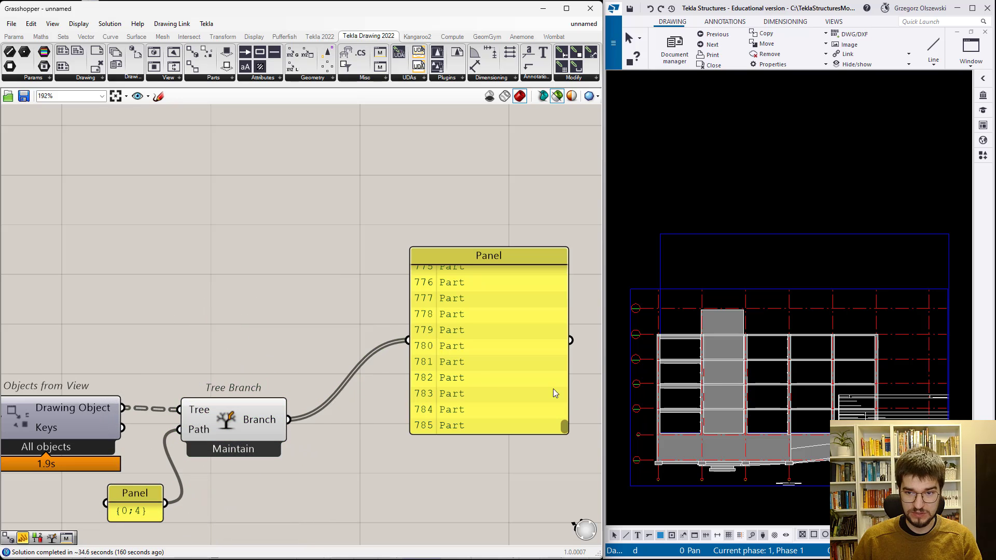
{"action": "scroll", "coordinate": [824, 360], "scroll_direction": "up", "scroll_amount": 2}
{"action": "scroll", "coordinate": [820, 357], "scroll_direction": "up", "scroll_amount": 3}
{"action": "double_click", "coordinate": [817, 357]}
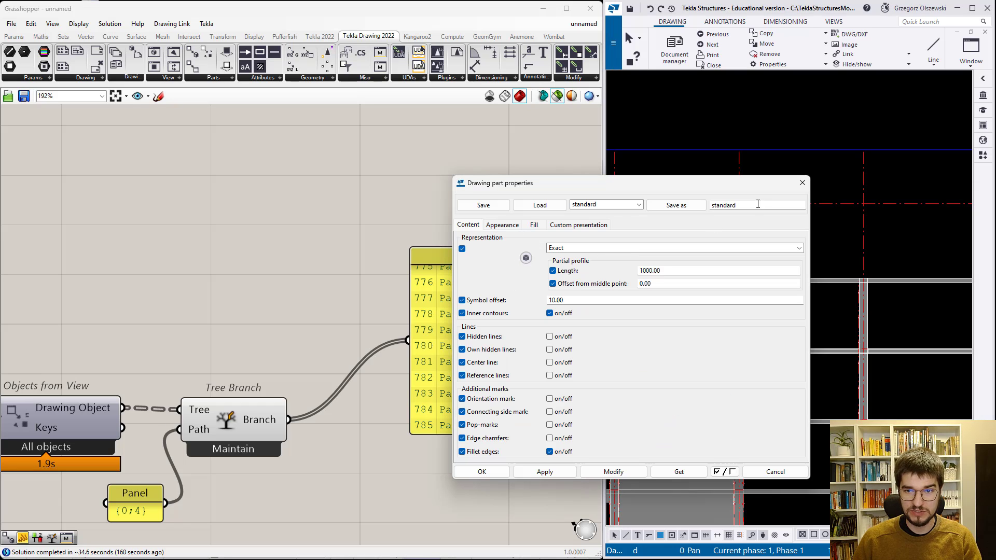
{"action": "left_click", "coordinate": [802, 184]}
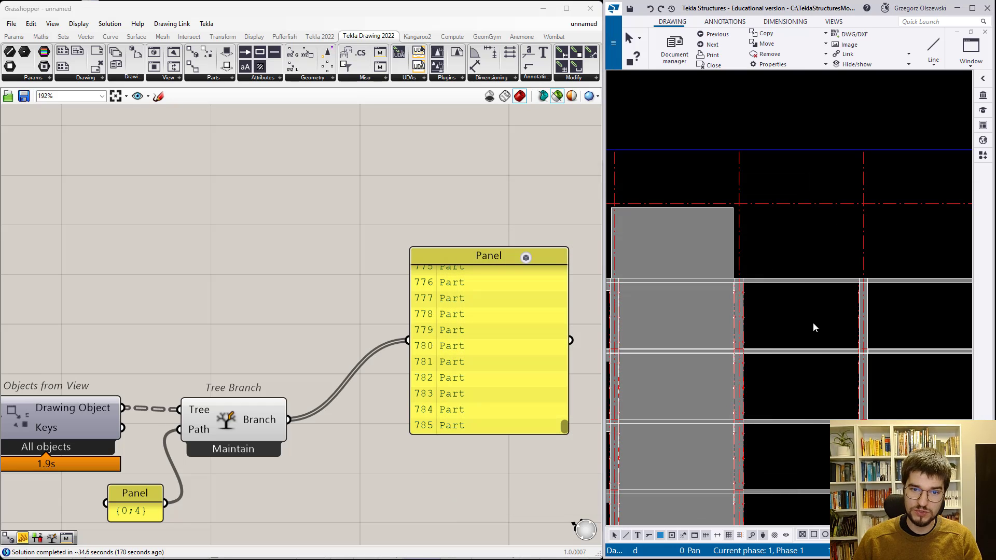
{"action": "scroll", "coordinate": [179, 281], "scroll_direction": "down", "scroll_amount": 3}
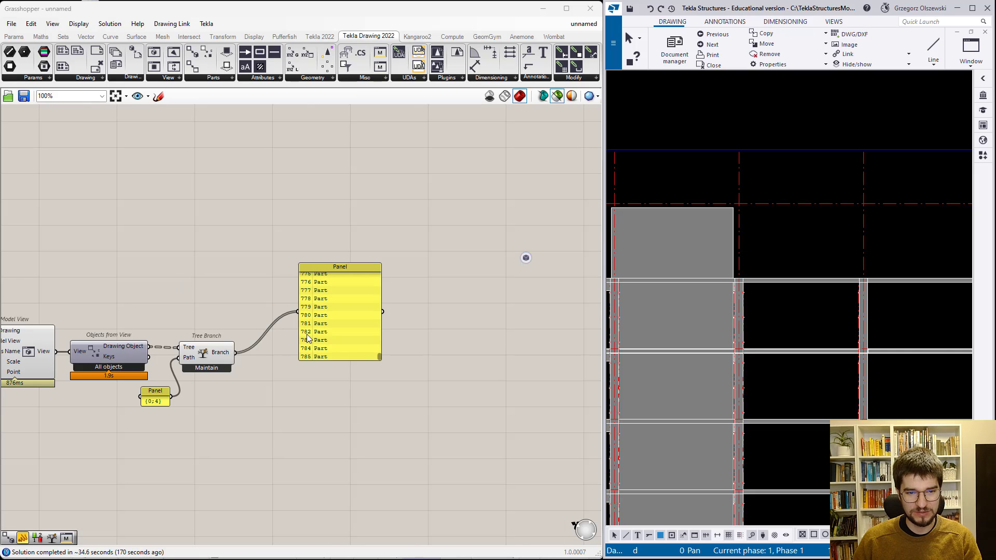
{"action": "left_click_drag", "start_coordinate": [341, 342], "coordinate": [322, 369]}
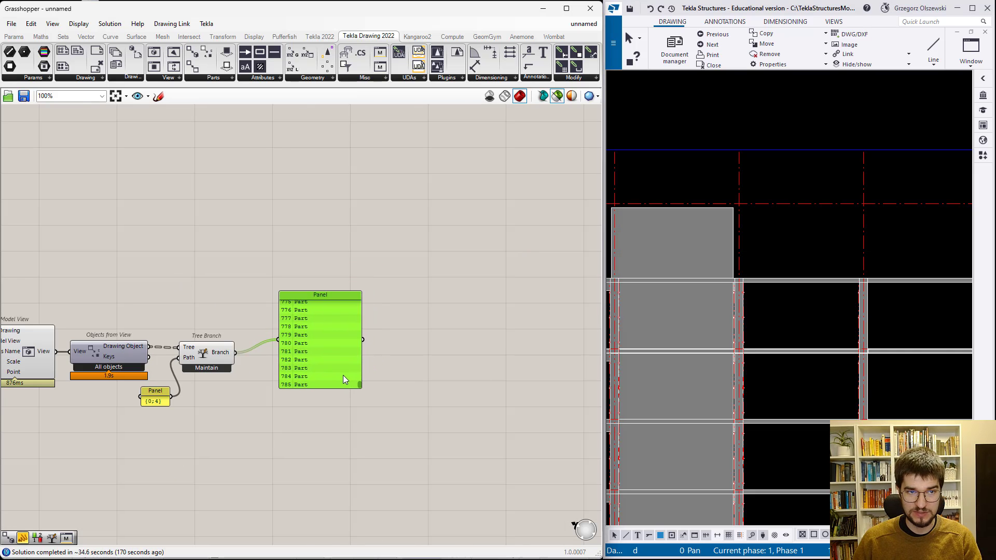
{"action": "scroll", "coordinate": [344, 375], "scroll_direction": "up", "scroll_amount": 2}
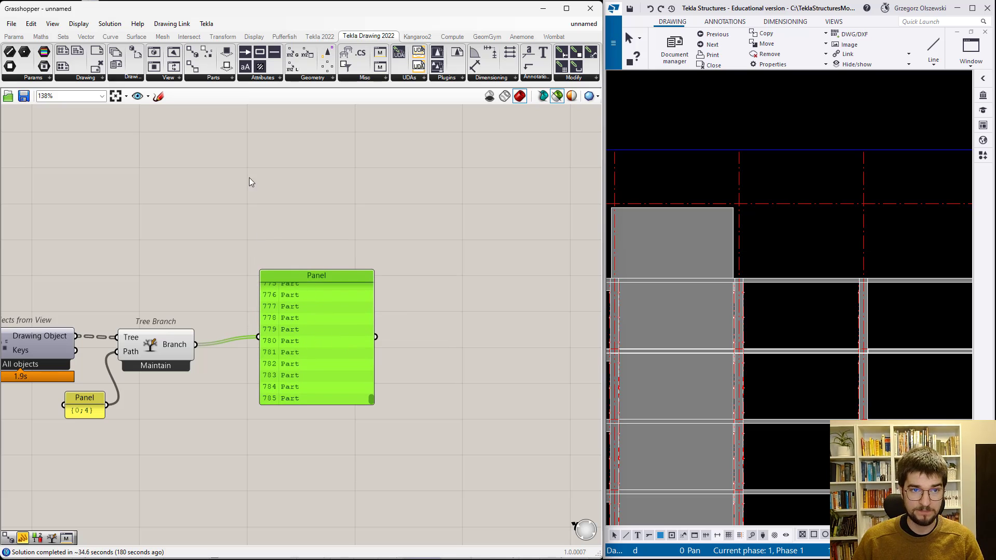
- Add a Drawing to Model Object component fed by Tree Branch, with its output wired to the panel
{"action": "left_click", "coordinate": [208, 77]}
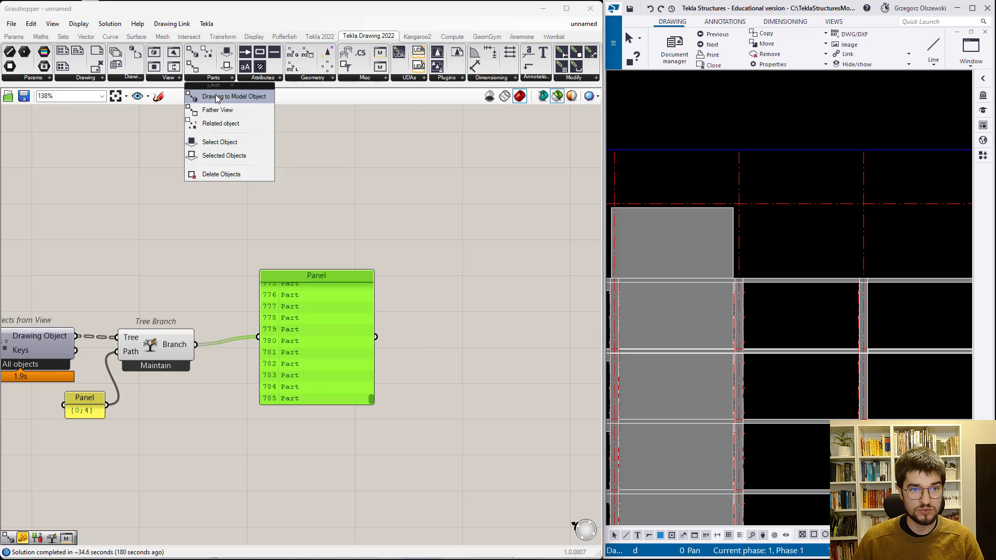
{"action": "left_click_drag", "start_coordinate": [221, 100], "coordinate": [229, 310]}
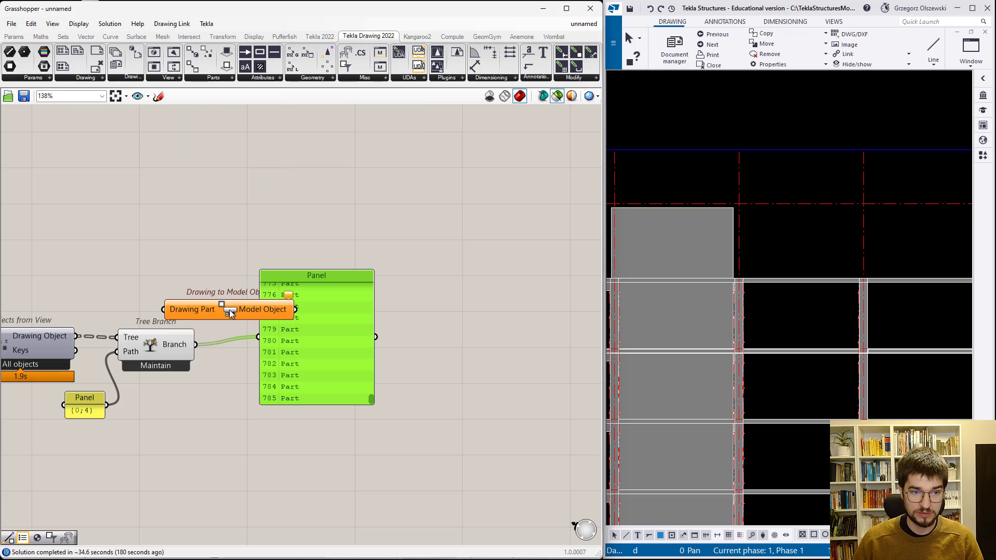
{"action": "left_click_drag", "start_coordinate": [196, 345], "coordinate": [164, 310]}
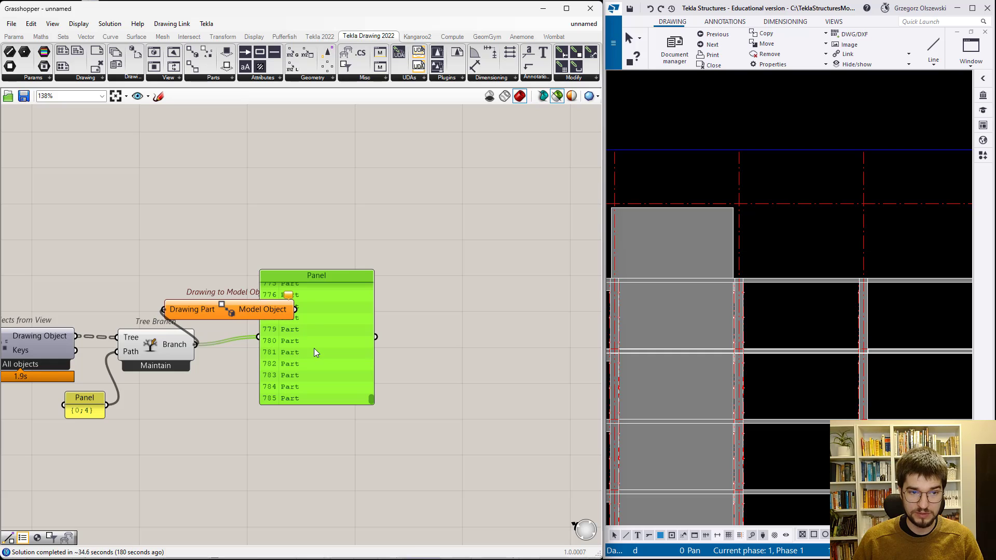
{"action": "left_click_drag", "start_coordinate": [314, 361], "coordinate": [430, 363]}
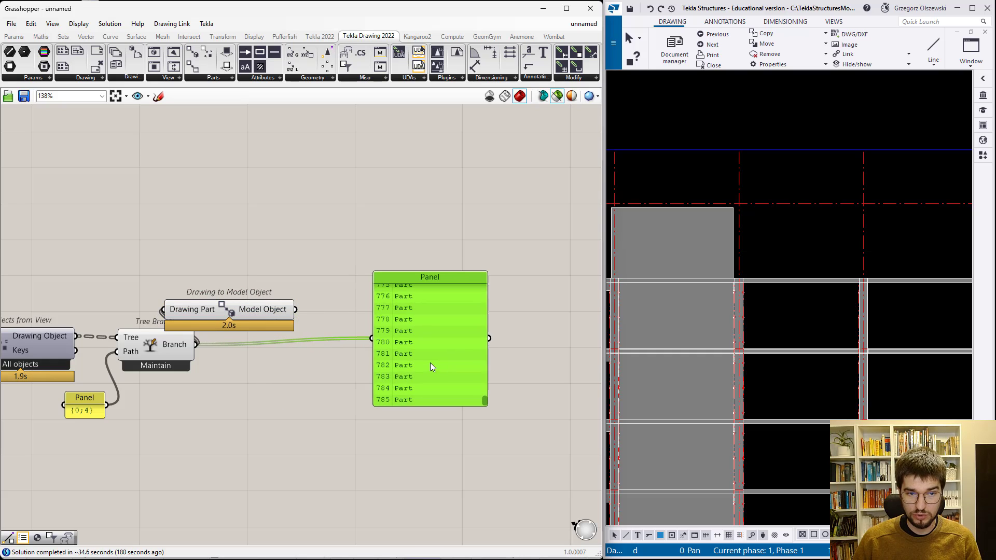
{"action": "left_click_drag", "start_coordinate": [295, 309], "coordinate": [374, 338]}
{"action": "left_click_drag", "start_coordinate": [239, 313], "coordinate": [280, 299]}
- Enlarge the panel so the Beam and Brep entries each fit on one line
{"action": "left_click_drag", "start_coordinate": [488, 399], "coordinate": [515, 285]}
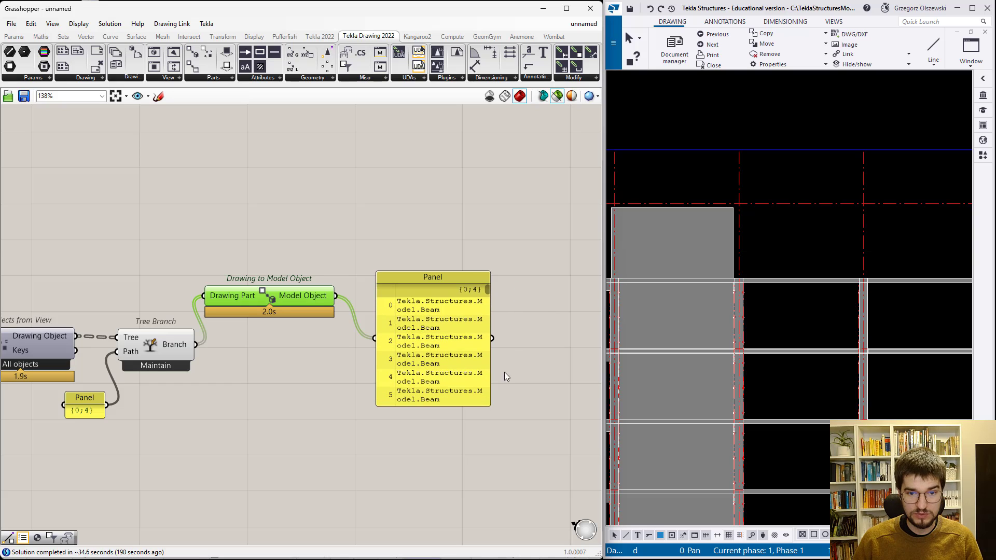
{"action": "mouse_move", "coordinate": [489, 403]}
{"action": "left_mouse_down"}
{"action": "mouse_move", "coordinate": [531, 474]}
{"action": "mouse_move", "coordinate": [559, 445]}
{"action": "left_mouse_up"}
{"action": "right_click_drag", "start_coordinate": [449, 423], "coordinate": [396, 428]}
{"action": "left_click", "coordinate": [316, 41]}
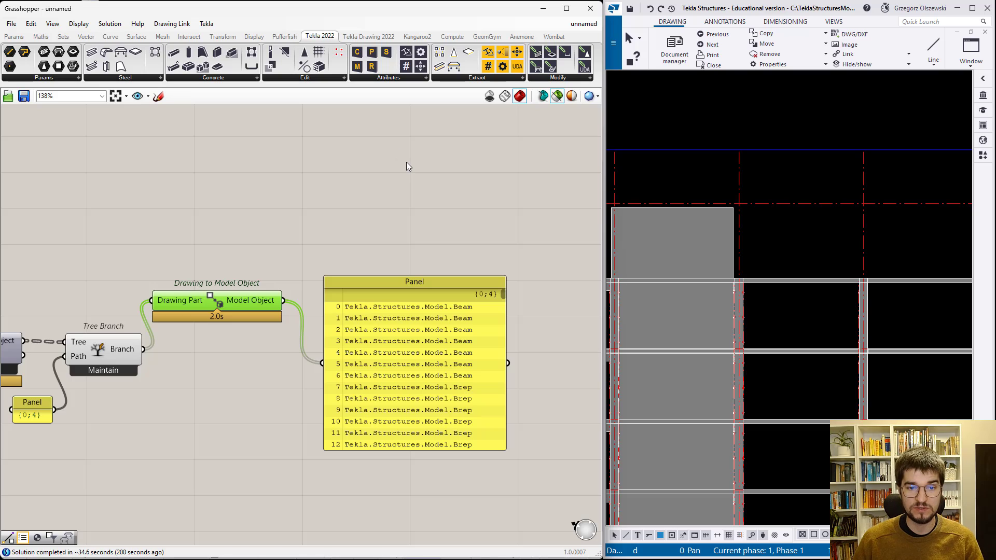
{"action": "left_click", "coordinate": [370, 37]}
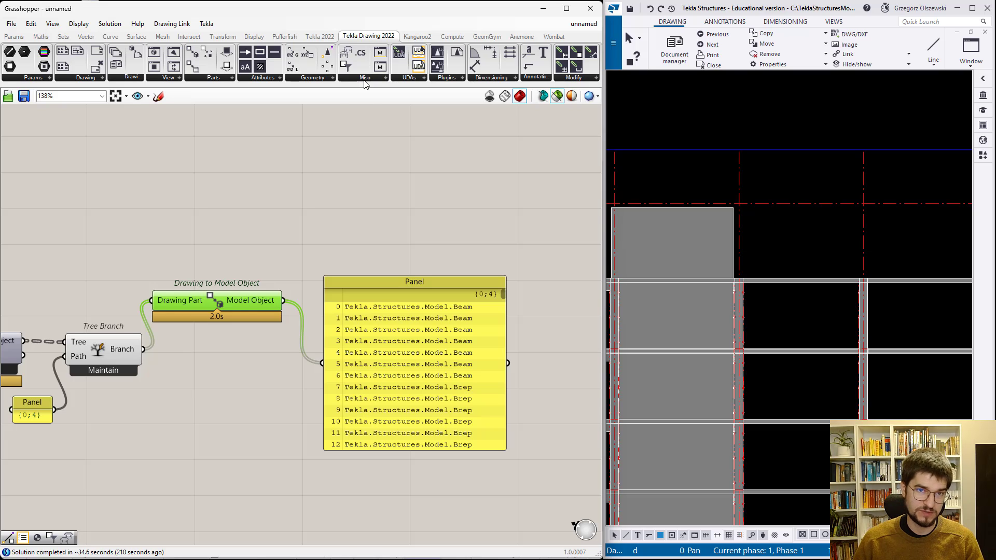
- Add a Group Objects component fed by the model objects, with its Keys shown in the panel
{"action": "left_click", "coordinate": [365, 81]}
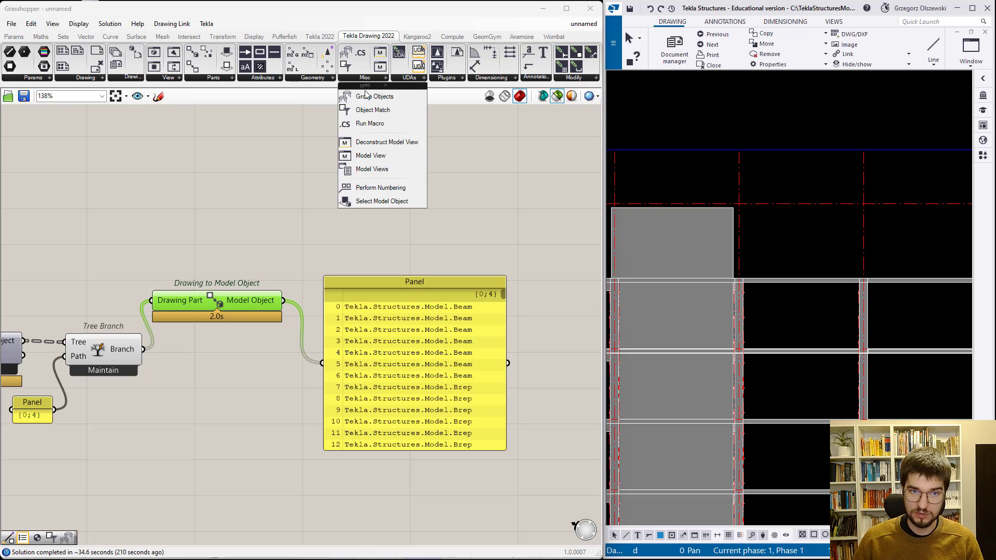
{"action": "left_click_drag", "start_coordinate": [366, 95], "coordinate": [374, 210]}
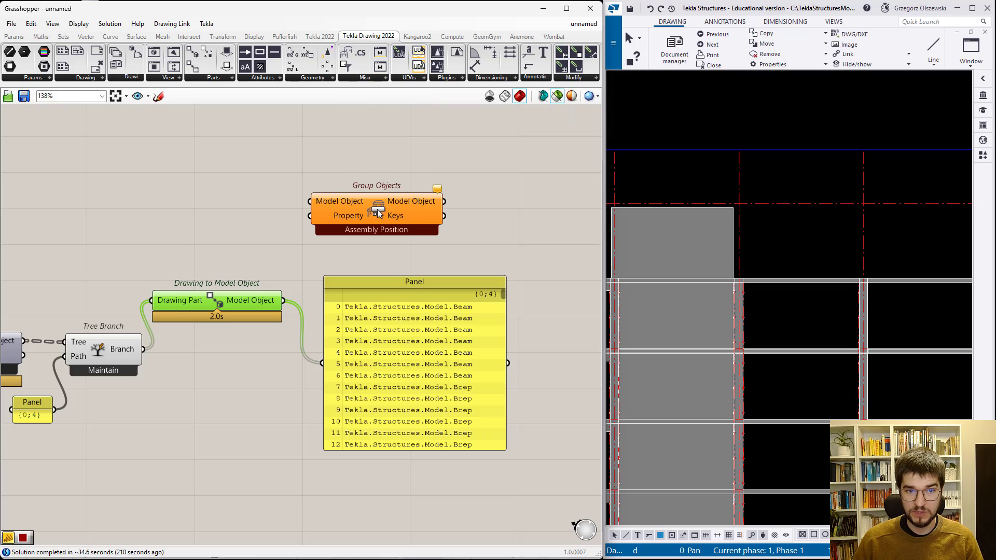
{"action": "left_click_drag", "start_coordinate": [284, 301], "coordinate": [310, 201]}
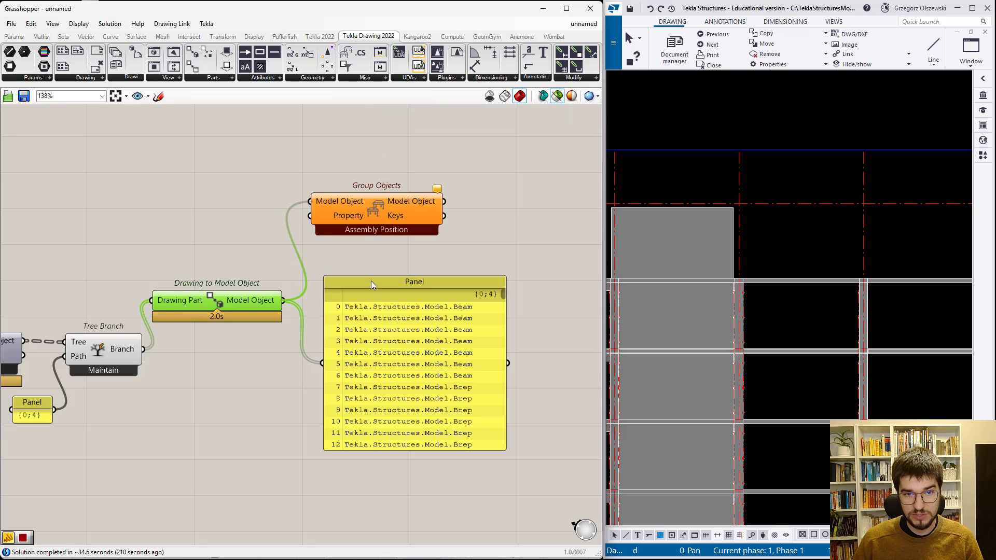
{"action": "left_click_drag", "start_coordinate": [405, 333], "coordinate": [534, 318]}
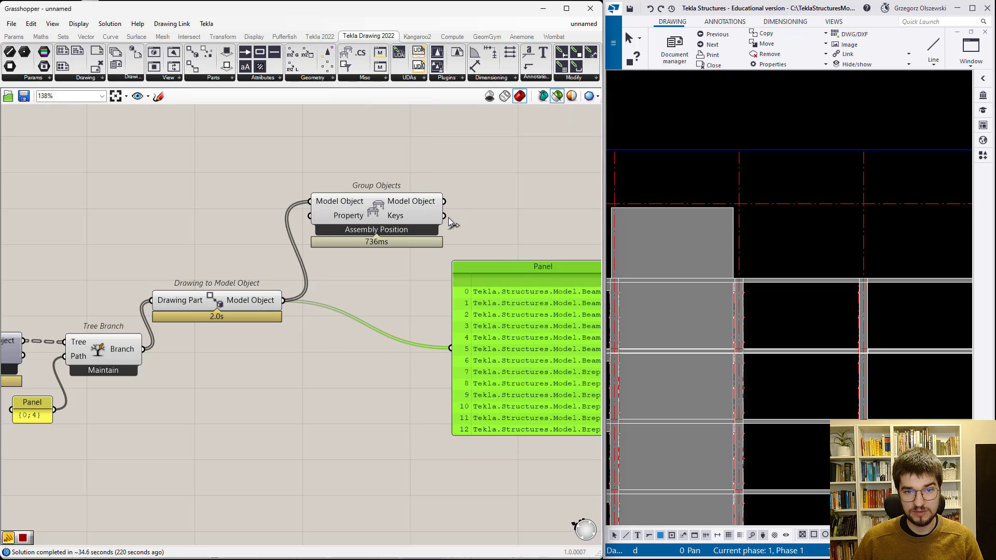
{"action": "mouse_move", "coordinate": [444, 216]}
{"action": "left_mouse_down"}
{"action": "mouse_move", "coordinate": [452, 345]}
{"action": "mouse_move", "coordinate": [514, 256]}
{"action": "left_mouse_up"}
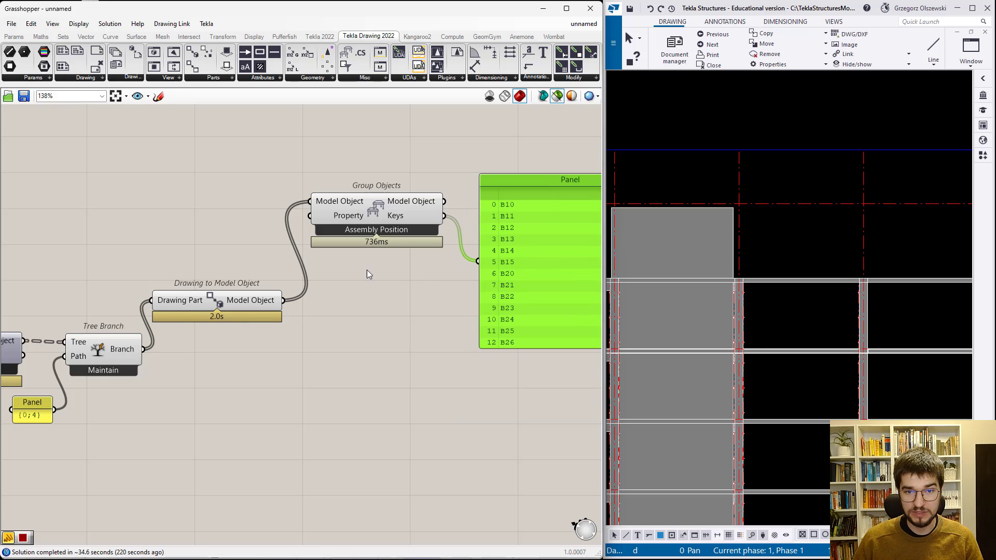
{"action": "right_click_drag", "start_coordinate": [594, 248], "coordinate": [513, 253]}
- Set Group Objects to Group by Name instead of assembly position
{"action": "scroll", "coordinate": [513, 255], "scroll_direction": "up", "scroll_amount": 2}
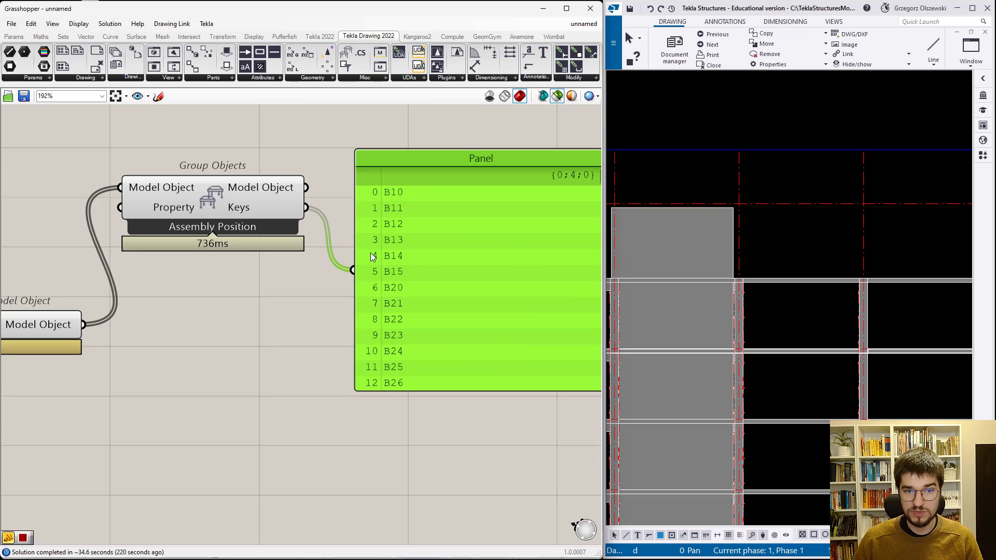
{"action": "scroll", "coordinate": [279, 285], "scroll_direction": "down", "scroll_amount": 2}
{"action": "right_click", "coordinate": [239, 248]}
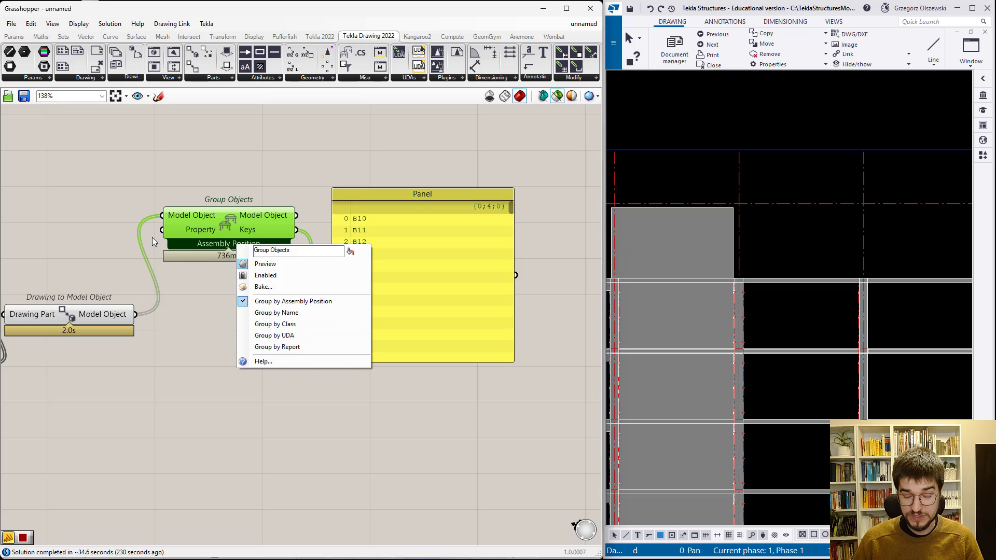
{"action": "left_click", "coordinate": [298, 320]}
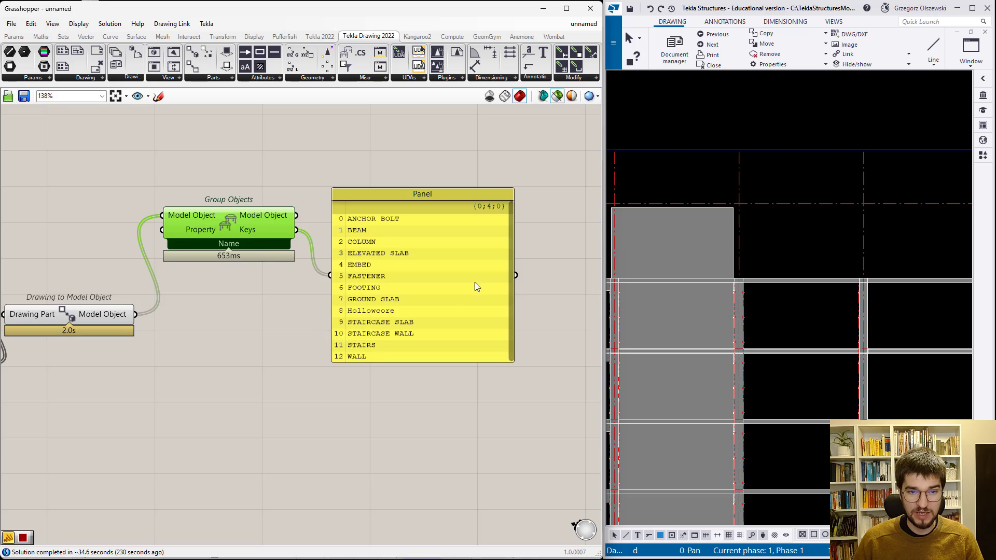
- Enlarge the panel so all 13 name keys are visible
{"action": "left_click_drag", "start_coordinate": [515, 363], "coordinate": [539, 392]}
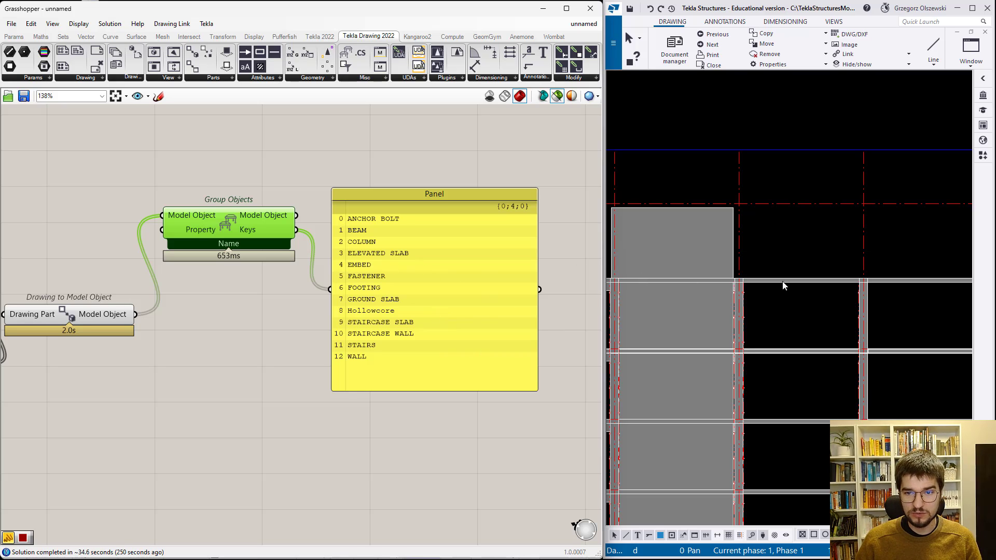
{"action": "scroll", "coordinate": [822, 295], "scroll_direction": "up", "scroll_amount": 2}
{"action": "scroll", "coordinate": [821, 294], "scroll_direction": "up", "scroll_amount": 2}
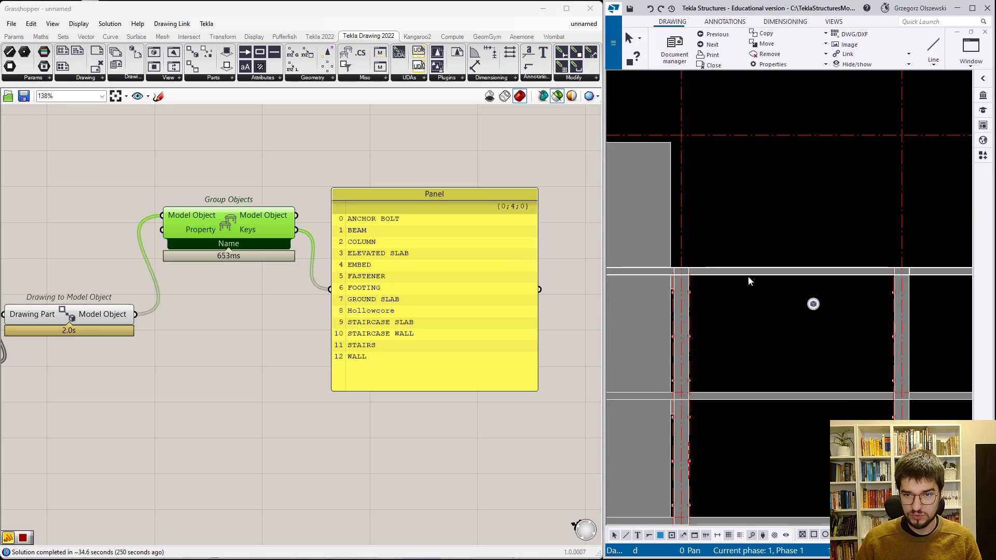
{"action": "scroll", "coordinate": [748, 279], "scroll_direction": "down", "scroll_amount": 2}
{"action": "scroll", "coordinate": [748, 278], "scroll_direction": "down", "scroll_amount": 2}
{"action": "scroll", "coordinate": [777, 321], "scroll_direction": "down", "scroll_amount": 2}
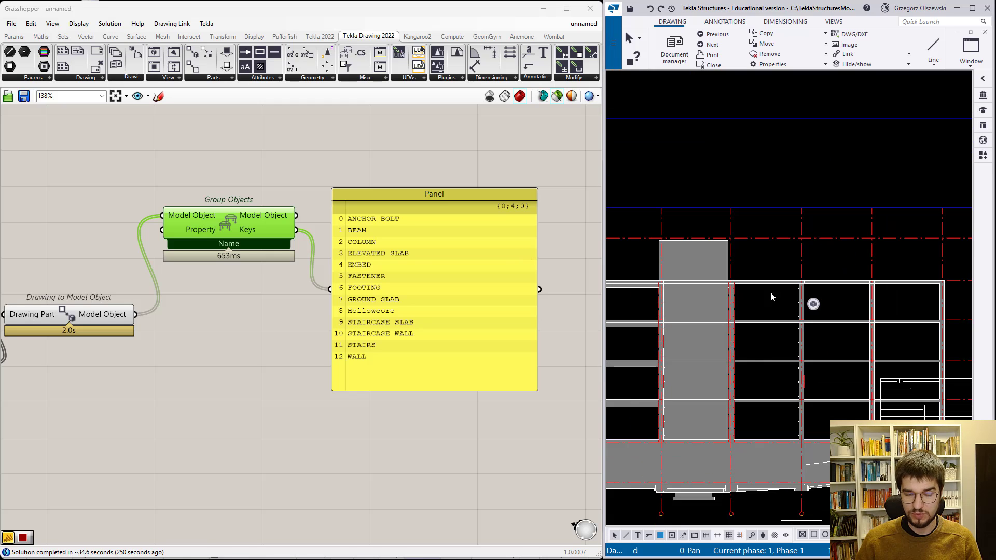
- Move Group Objects beside Drawing to Model Object, keeping the panel showing the name keys
{"action": "left_click_drag", "start_coordinate": [196, 233], "coordinate": [190, 332]}
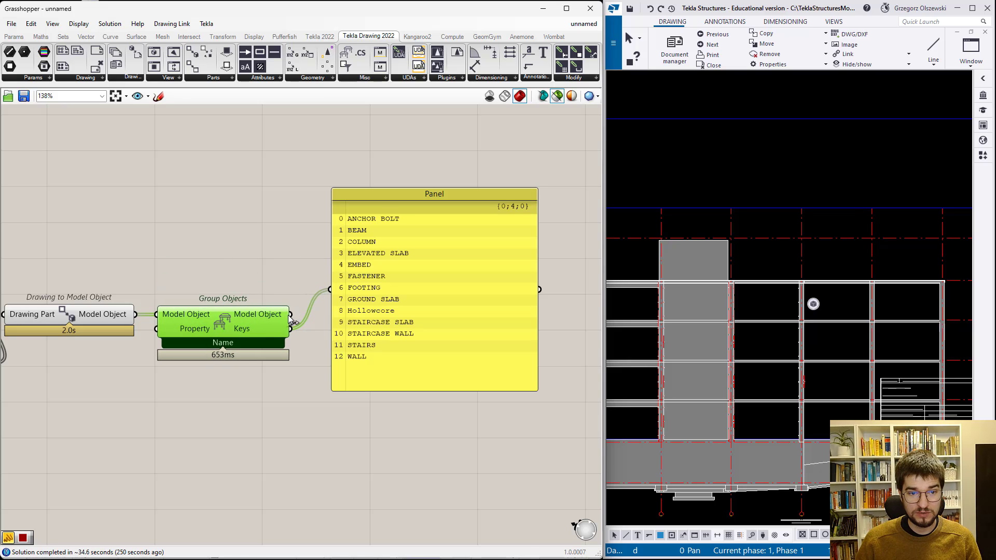
{"action": "left_click_drag", "start_coordinate": [324, 294], "coordinate": [329, 290]}
{"action": "left_click_drag", "start_coordinate": [534, 335], "coordinate": [536, 215]}
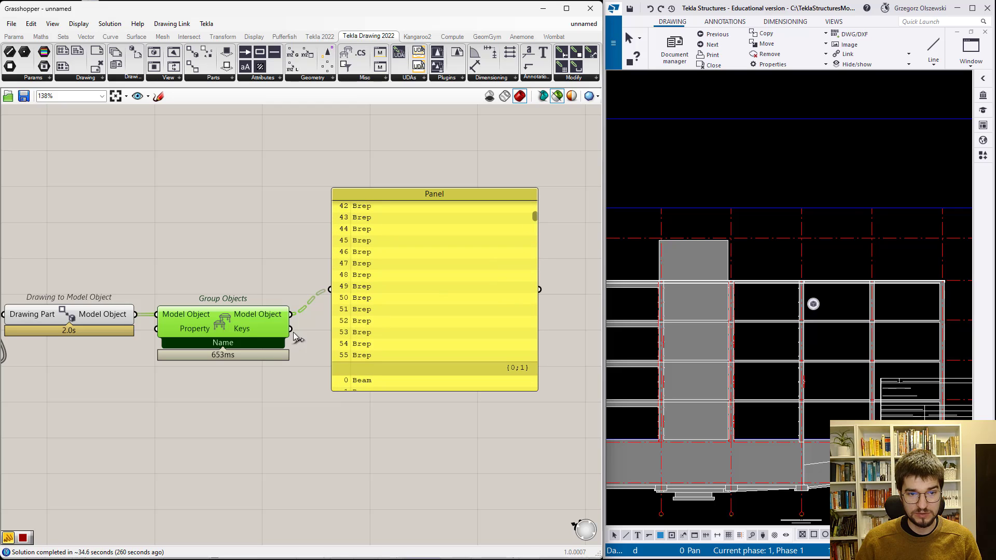
{"action": "left_click_drag", "start_coordinate": [291, 329], "coordinate": [330, 290]}
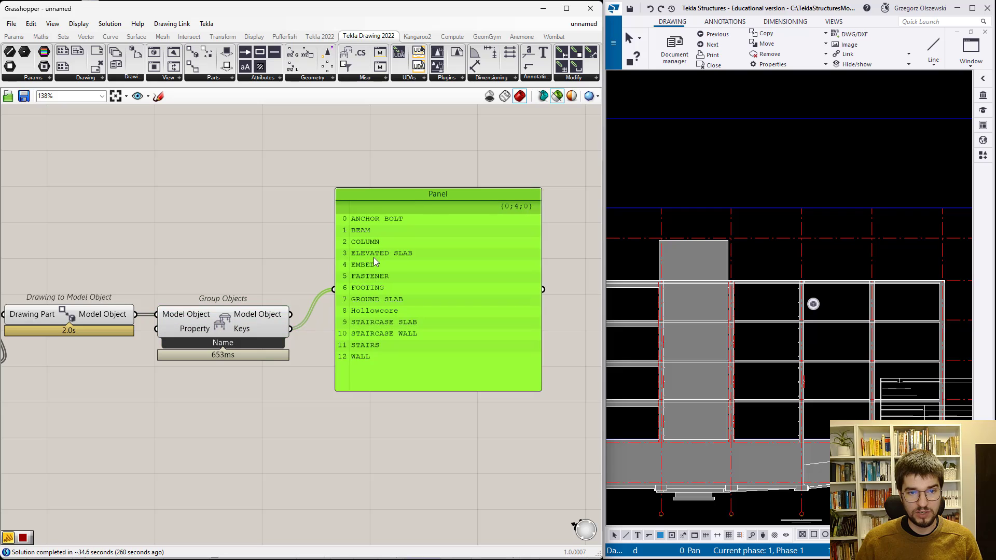
- Create a text panel containing the path {0;3}
{"action": "left_click_drag", "start_coordinate": [373, 257], "coordinate": [395, 330]}
{"action": "double_click", "coordinate": [280, 251]}
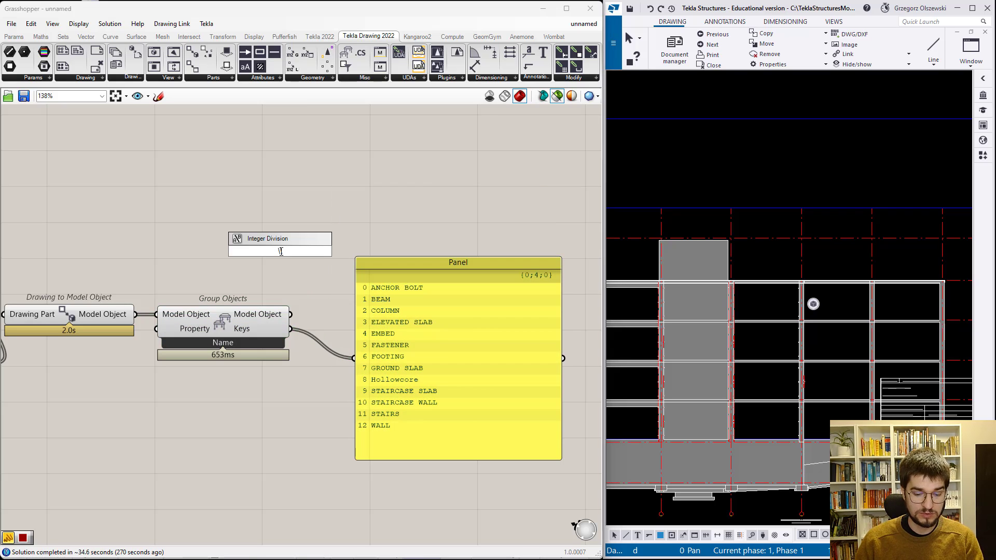
{"action": "key", "text": "BackSpace"}
{"action": "type", "text": "//{0;"}
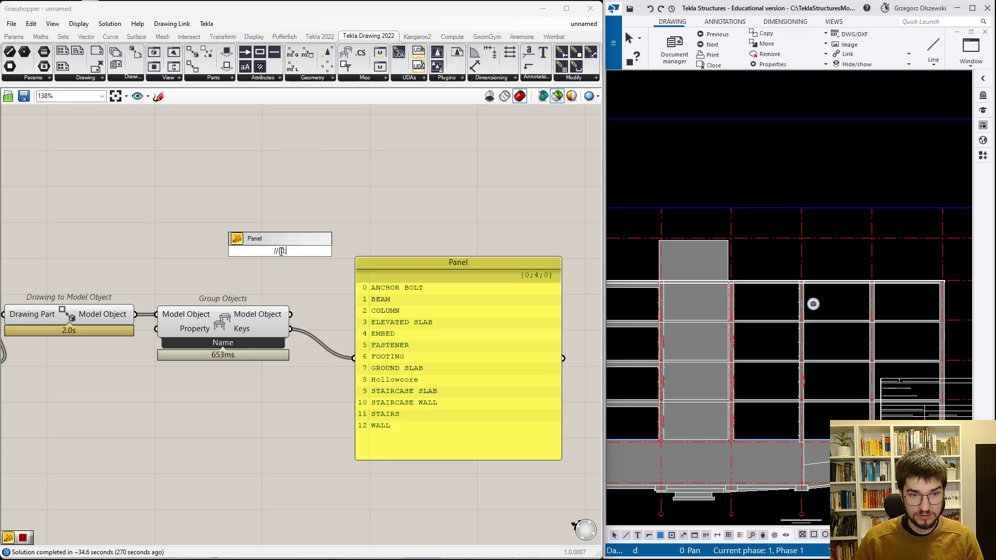
{"action": "type", "text": "3"}
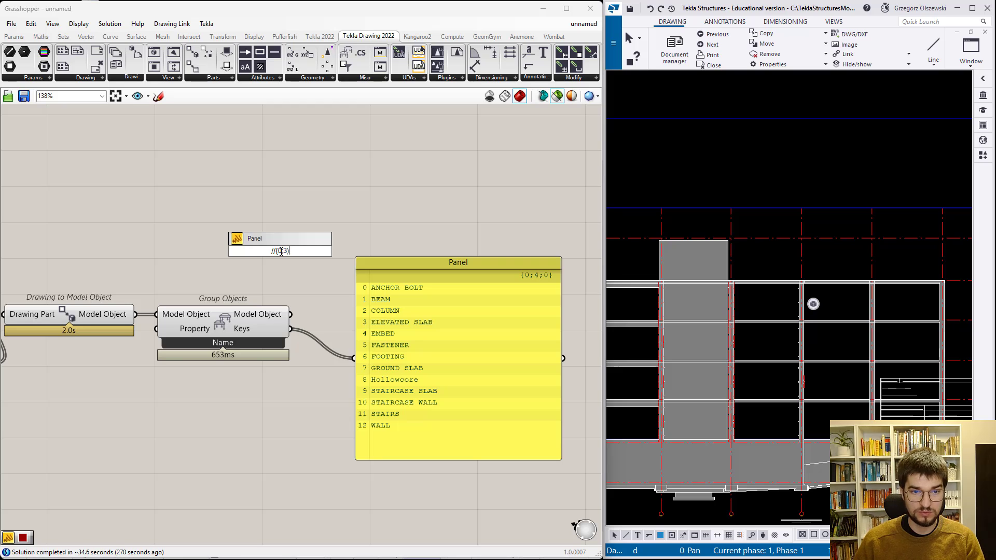
{"action": "key", "text": "Return"}
- Add a Tree Branch with the grouped model objects as Tree and {0;3} as Path
{"action": "left_click", "coordinate": [336, 207]}
{"action": "double_click", "coordinate": [336, 208]}
{"action": "type", "text": "tree branch"}
{"action": "key", "text": "Return"}
{"action": "left_click_drag", "start_coordinate": [333, 213], "coordinate": [362, 270]}
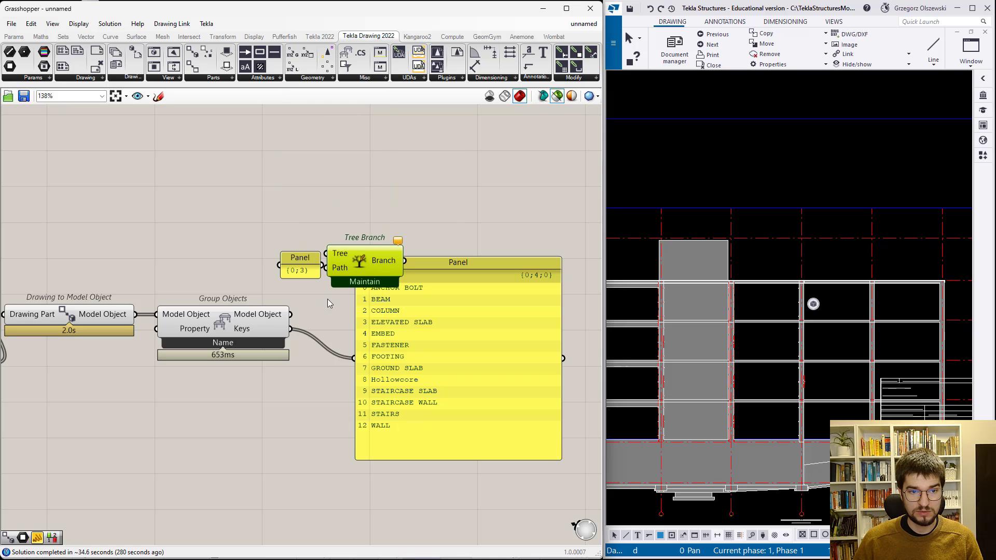
{"action": "mouse_move", "coordinate": [290, 315]}
{"action": "left_mouse_down"}
{"action": "mouse_move", "coordinate": [326, 254]}
{"action": "mouse_move", "coordinate": [372, 212]}
{"action": "left_mouse_up"}
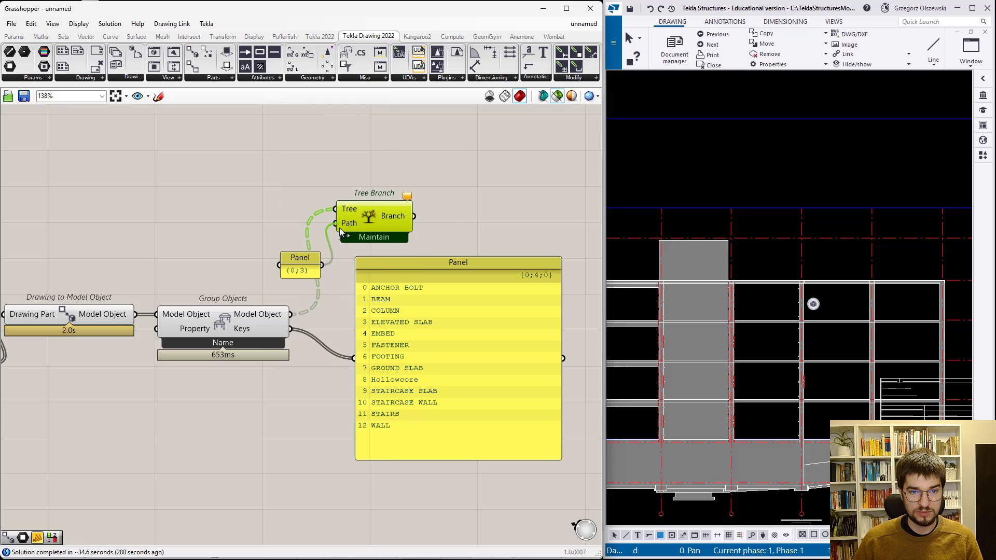
{"action": "left_click_drag", "start_coordinate": [299, 274], "coordinate": [253, 280]}
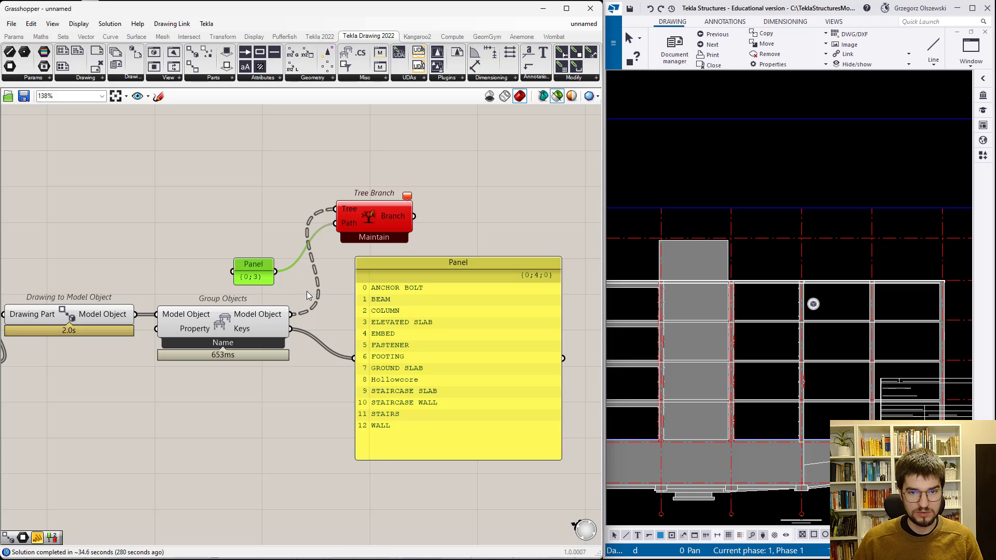
- Preview the model objects in the big panel, restore the category names, and reopen the {0;3} panel
{"action": "left_click_drag", "start_coordinate": [355, 218], "coordinate": [359, 231]}
{"action": "scroll", "coordinate": [349, 266], "scroll_direction": "up", "scroll_amount": 1}
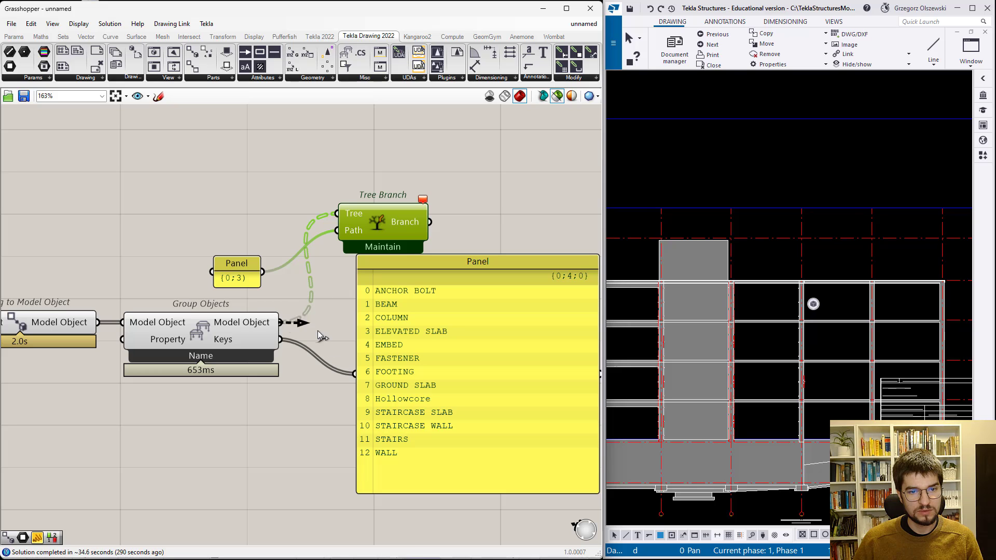
{"action": "left_click_drag", "start_coordinate": [279, 321], "coordinate": [354, 374]}
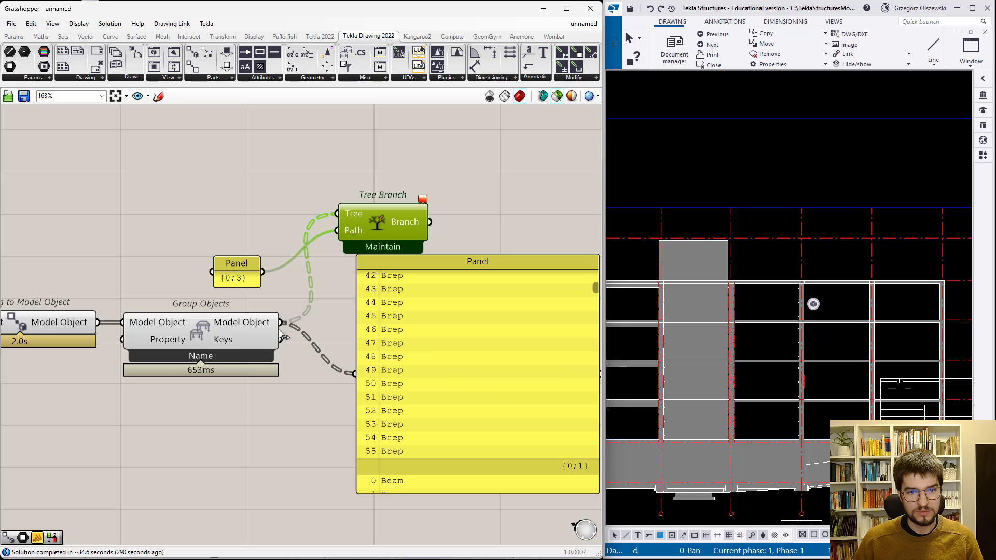
{"action": "left_click_drag", "start_coordinate": [280, 339], "coordinate": [355, 373]}
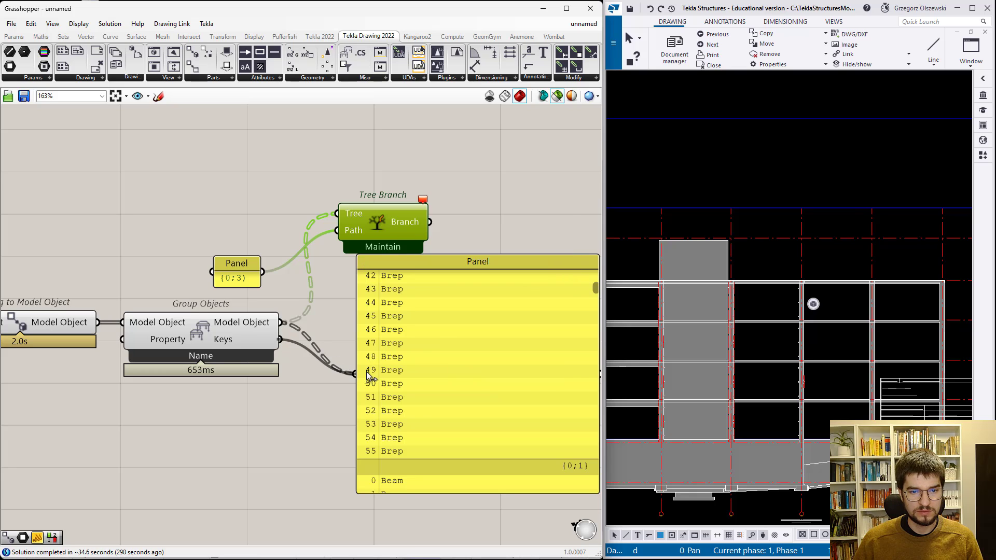
{"action": "double_click", "coordinate": [231, 281]}
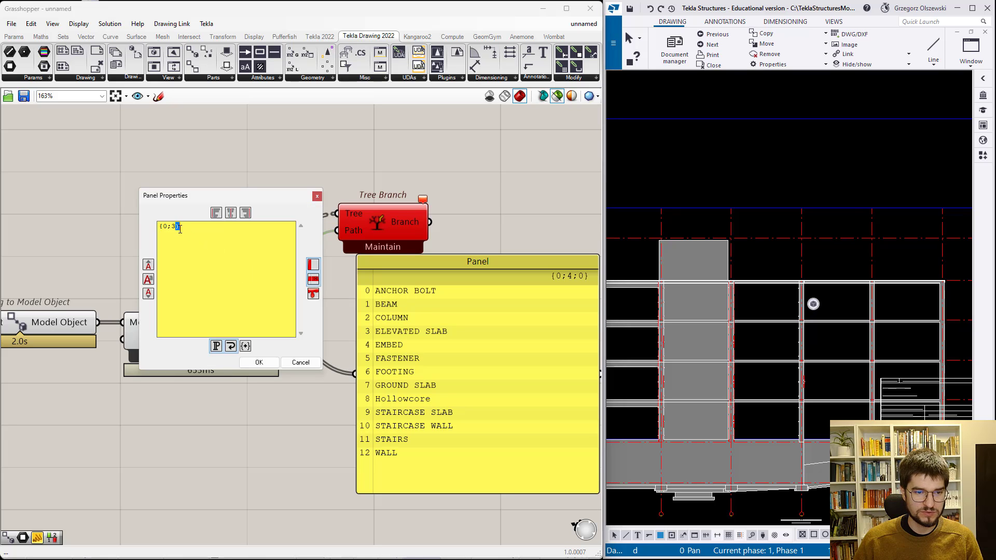
- Confirm the {0;3} path and list the branch's five Contour Plates in the big panel
{"action": "left_click", "coordinate": [258, 362]}
{"action": "scroll", "coordinate": [381, 234], "scroll_direction": "down", "scroll_amount": 2}
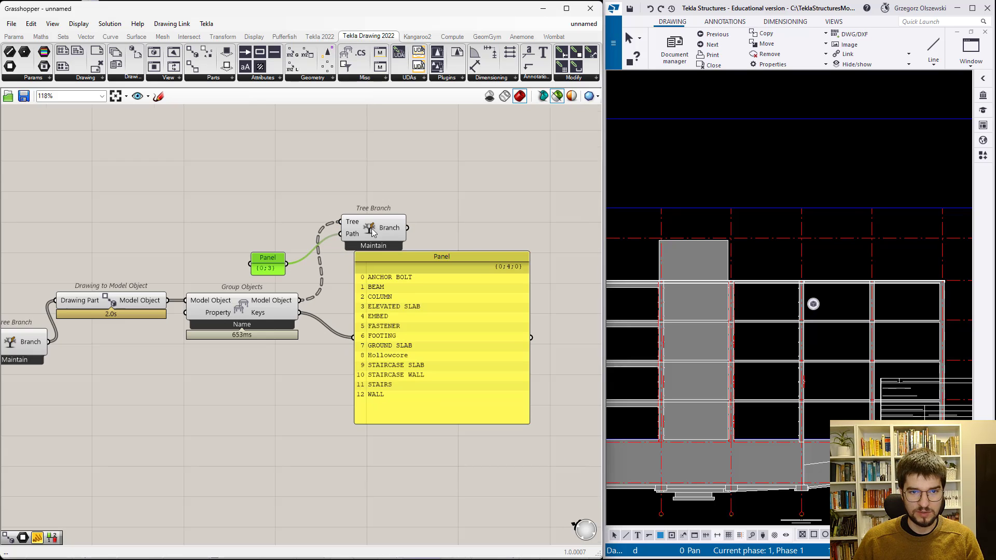
{"action": "mouse_move", "coordinate": [407, 228]}
{"action": "left_mouse_down"}
{"action": "mouse_move", "coordinate": [355, 337]}
{"action": "mouse_move", "coordinate": [462, 257]}
{"action": "left_mouse_up"}
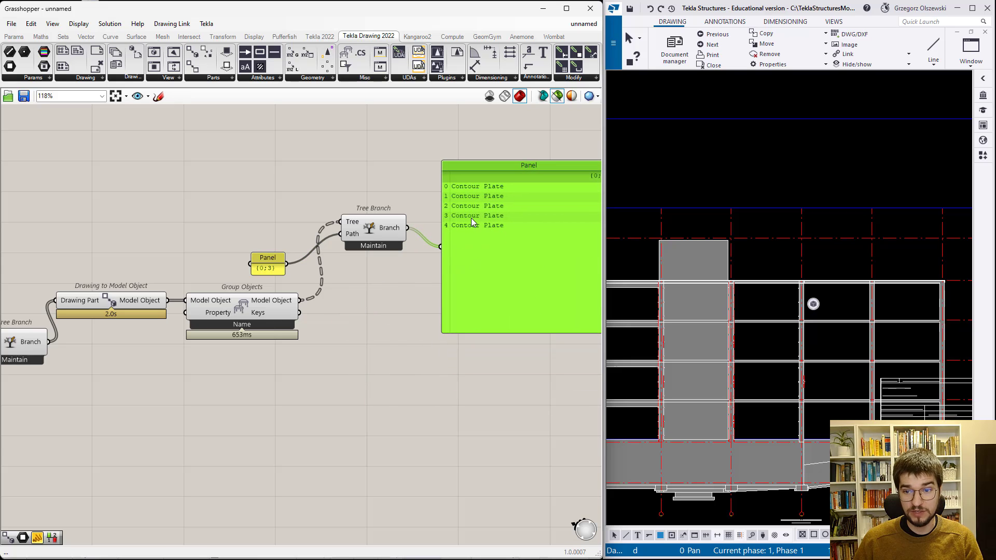
{"action": "right_click_drag", "start_coordinate": [534, 251], "coordinate": [442, 272]}
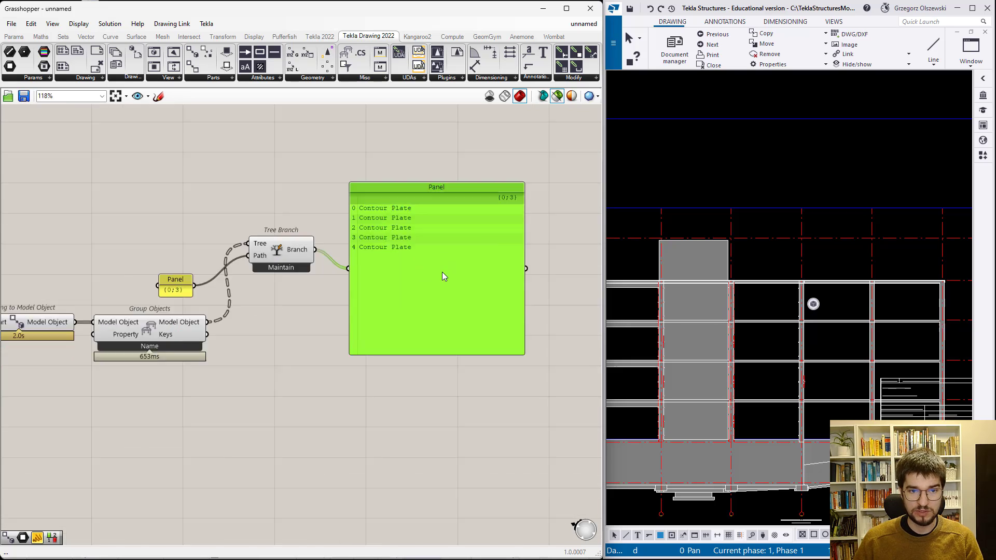
{"action": "scroll", "coordinate": [439, 280], "scroll_direction": "up", "scroll_amount": 1}
{"action": "left_click_drag", "start_coordinate": [264, 257], "coordinate": [255, 300]}
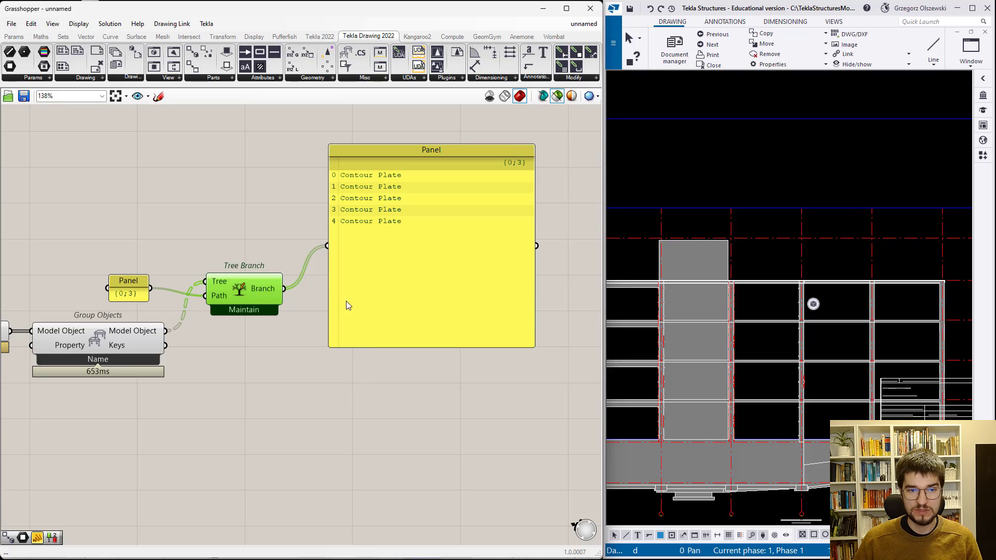
{"action": "left_click_drag", "start_coordinate": [371, 301], "coordinate": [375, 312]}
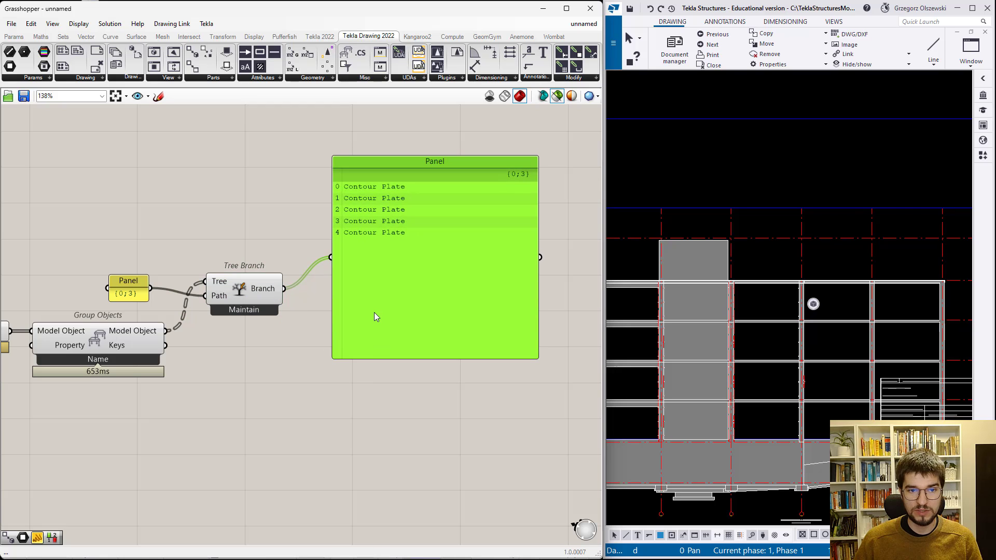
- Add a Convert to Brep component fed by the {0;3} branch
{"action": "left_click", "coordinate": [320, 37]}
{"action": "left_click", "coordinate": [452, 78]}
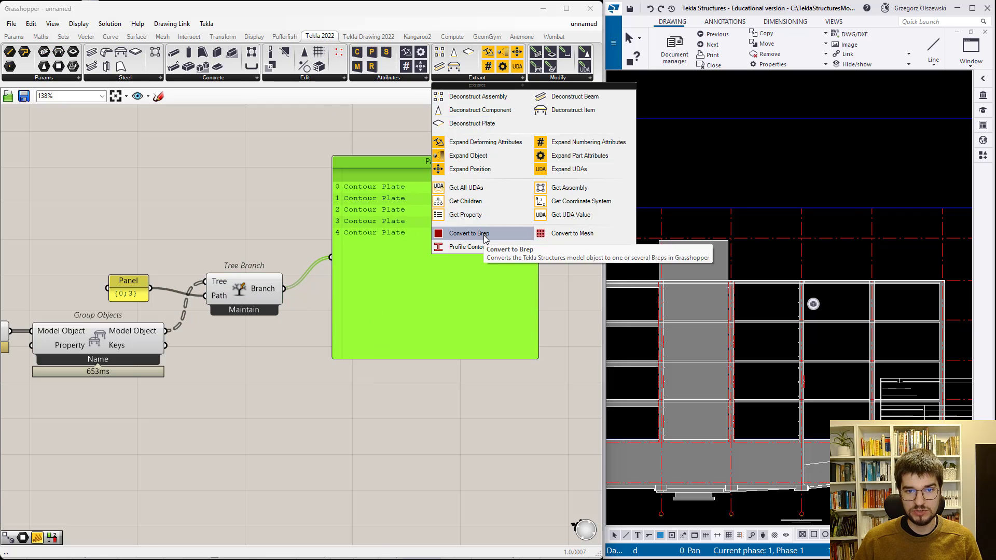
{"action": "left_click_drag", "start_coordinate": [484, 235], "coordinate": [334, 332]}
{"action": "left_click_drag", "start_coordinate": [284, 288], "coordinate": [309, 325]}
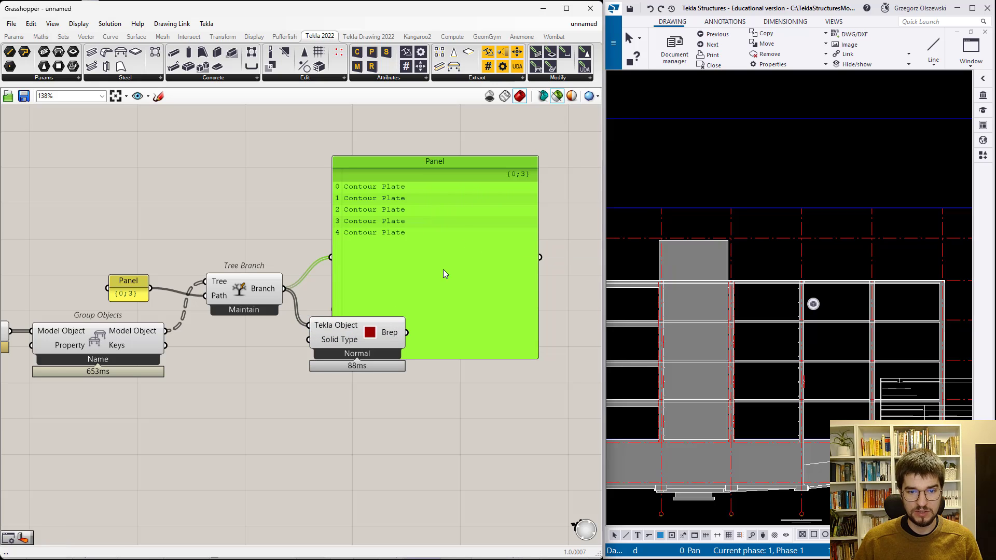
{"action": "left_click", "coordinate": [384, 324]}
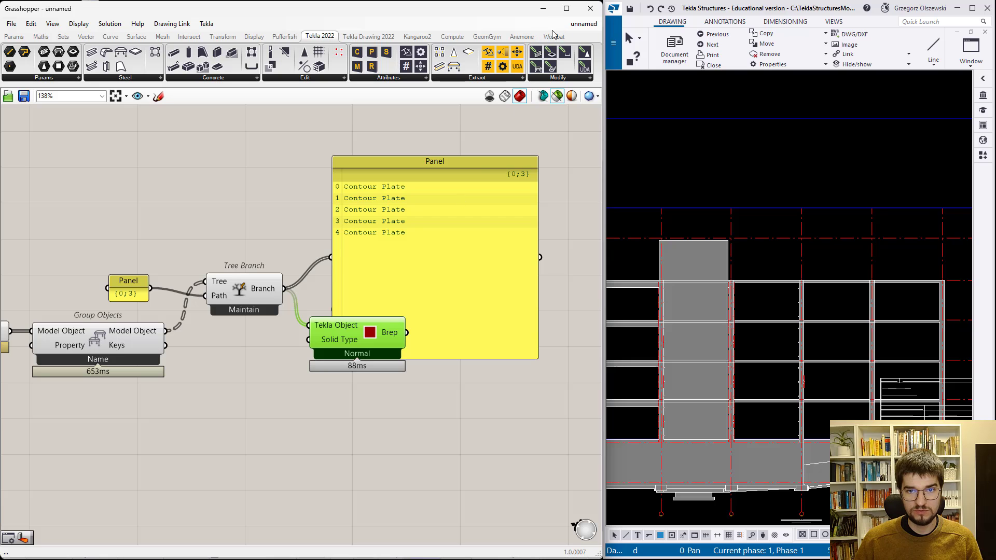
- Minimize Grasshopper and orbit Rhino's Perspective view over the five stacked green slab plates
{"action": "left_click", "coordinate": [545, 15]}
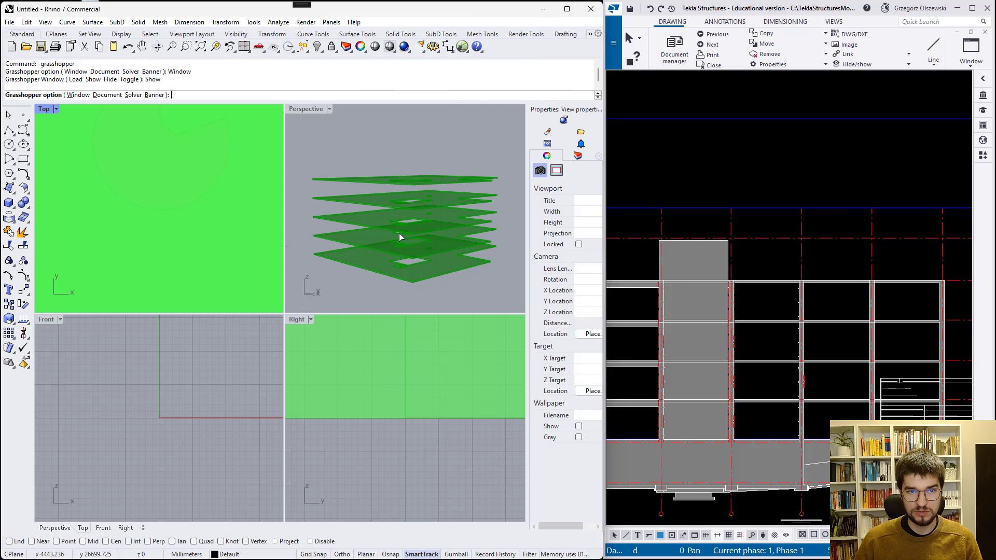
{"action": "mouse_move", "coordinate": [399, 232]}
{"action": "right_mouse_down"}
{"action": "mouse_move", "coordinate": [415, 259]}
{"action": "mouse_move", "coordinate": [429, 219]}
{"action": "mouse_move", "coordinate": [431, 236]}
{"action": "right_mouse_up"}
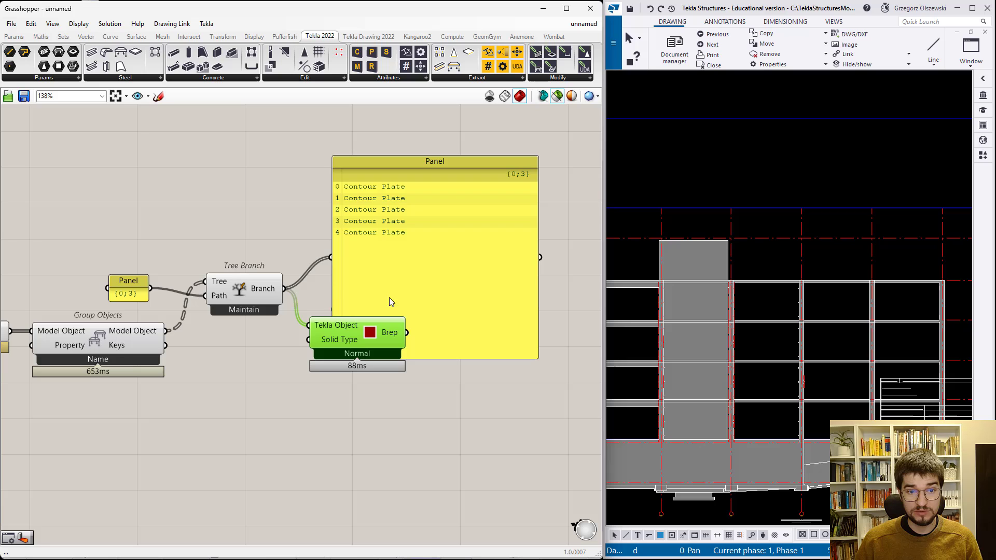
- Tidy the layout and delete the big Contour Plate panel
{"action": "left_click_drag", "start_coordinate": [414, 286], "coordinate": [433, 284]}
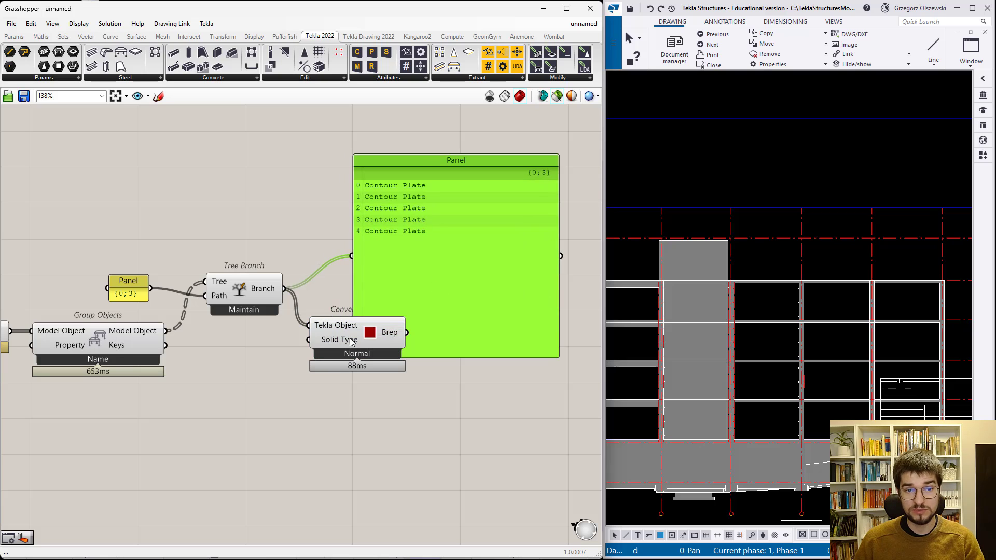
{"action": "left_click_drag", "start_coordinate": [346, 340], "coordinate": [341, 304]}
{"action": "left_click", "coordinate": [465, 312]}
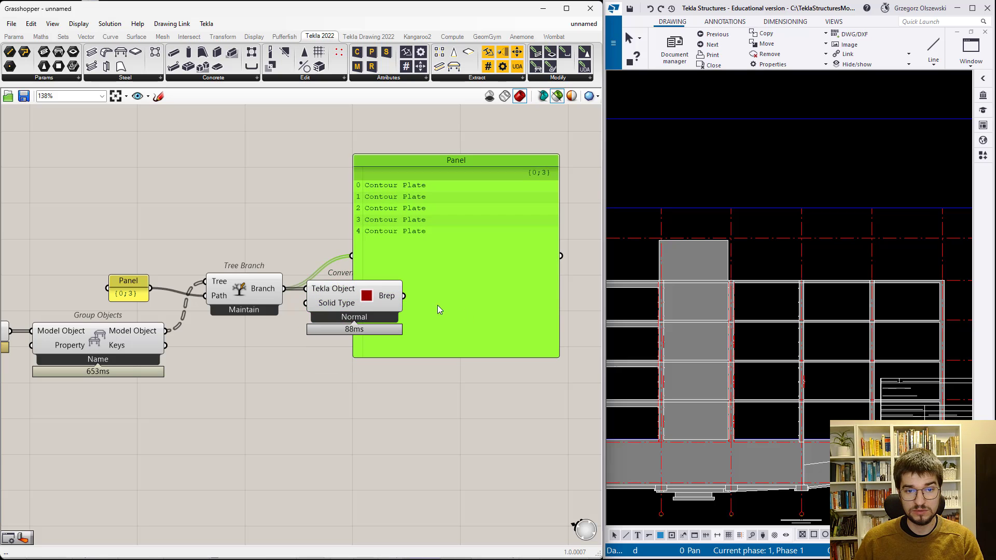
{"action": "key", "text": "Delete"}
- Add an Orient component and feed the converted Breps into its Geometry input
{"action": "double_click", "coordinate": [462, 310]}
{"action": "type", "text": "orie"}
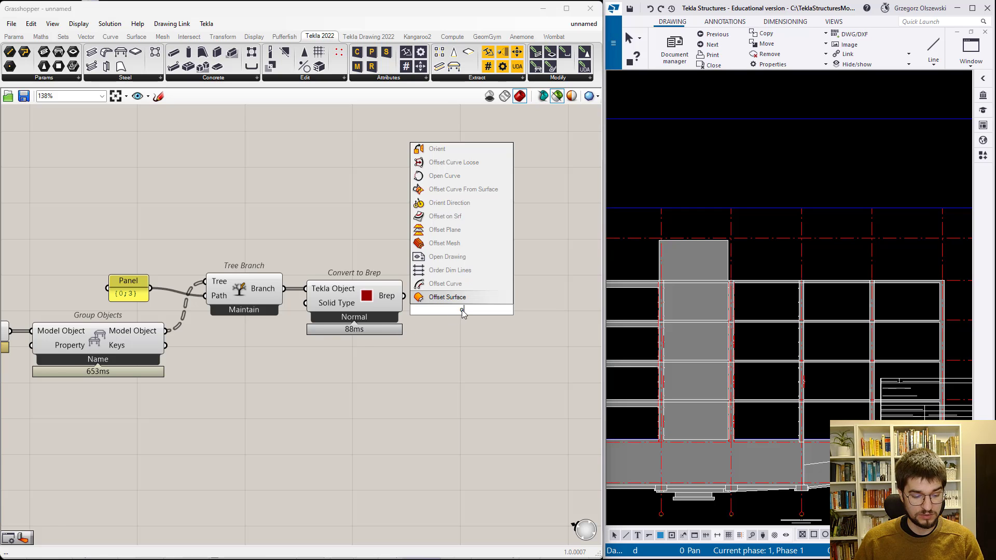
{"action": "key", "text": "Return"}
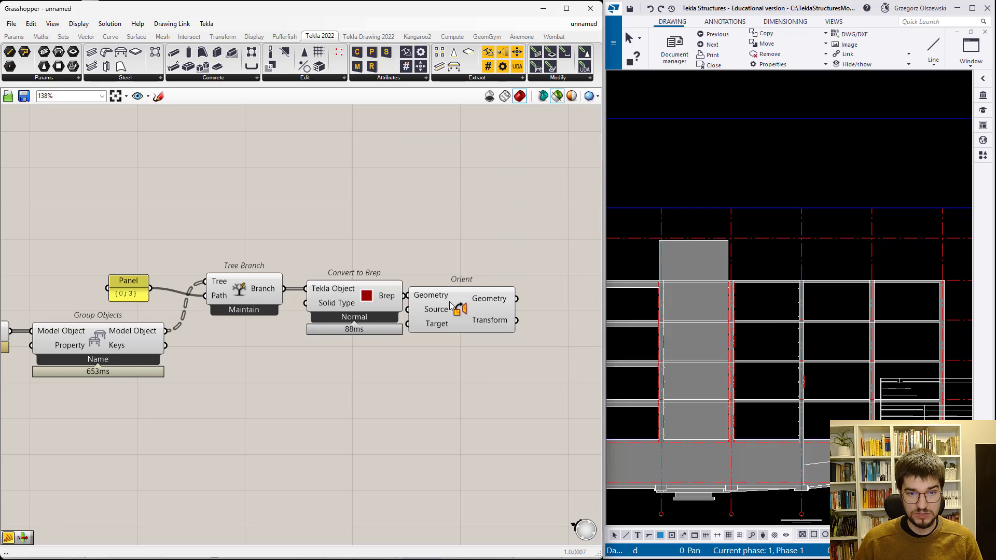
{"action": "left_click_drag", "start_coordinate": [447, 307], "coordinate": [482, 308]}
{"action": "left_click_drag", "start_coordinate": [404, 296], "coordinate": [432, 300]}
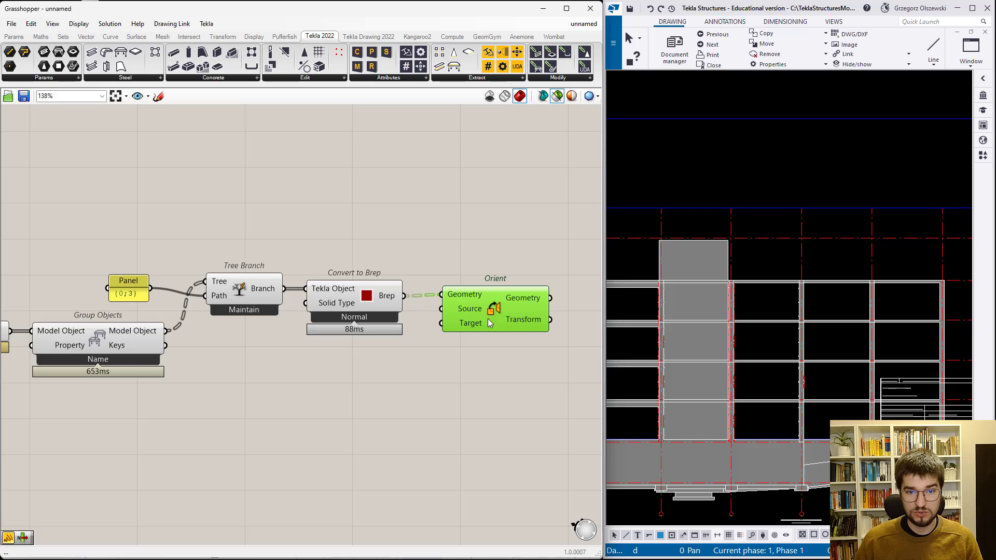
{"action": "left_click_drag", "start_coordinate": [507, 321], "coordinate": [505, 321]}
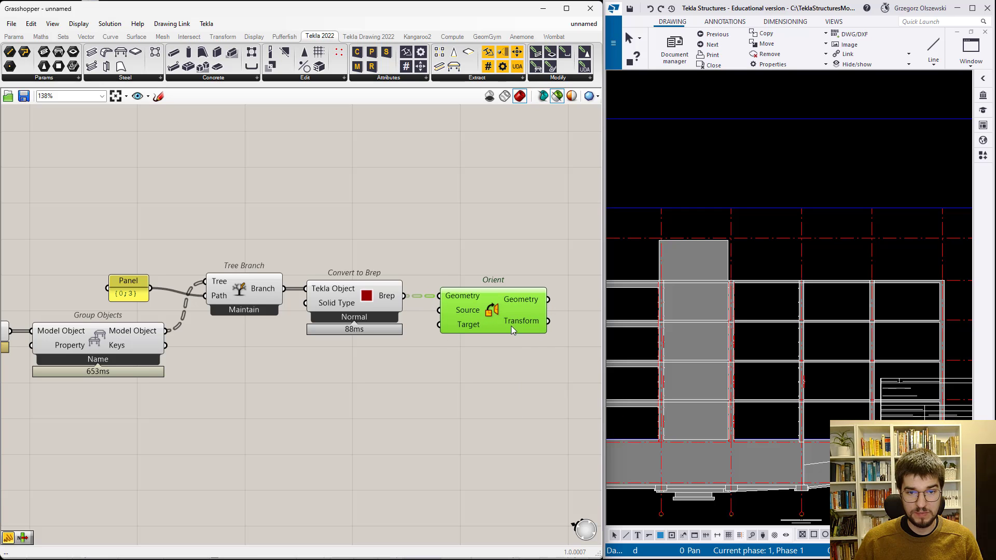
{"action": "scroll", "coordinate": [512, 326], "scroll_direction": "down", "scroll_amount": 3}
- Shift Objects from View and place a View properties component from the Tekla Drawing View group
{"action": "scroll", "coordinate": [512, 325], "scroll_direction": "down", "scroll_amount": 3}
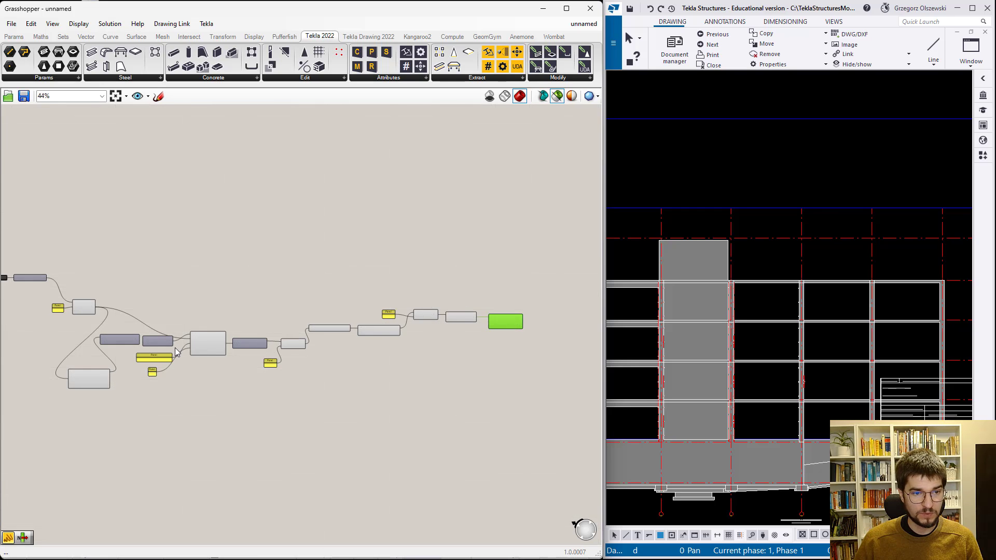
{"action": "scroll", "coordinate": [173, 352], "scroll_direction": "up", "scroll_amount": 3}
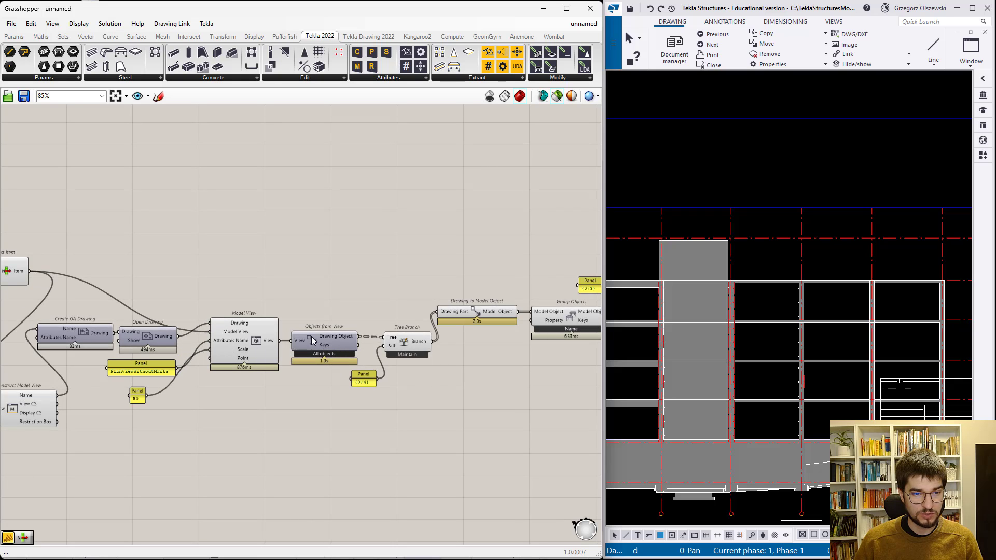
{"action": "scroll", "coordinate": [313, 341], "scroll_direction": "up", "scroll_amount": 2}
{"action": "mouse_move", "coordinate": [290, 346]}
{"action": "left_mouse_down"}
{"action": "mouse_move", "coordinate": [307, 348]}
{"action": "mouse_move", "coordinate": [228, 377]}
{"action": "mouse_move", "coordinate": [248, 353]}
{"action": "left_mouse_up"}
{"action": "scroll", "coordinate": [231, 380], "scroll_direction": "down", "scroll_amount": 3}
{"action": "scroll", "coordinate": [228, 377], "scroll_direction": "up", "scroll_amount": 3}
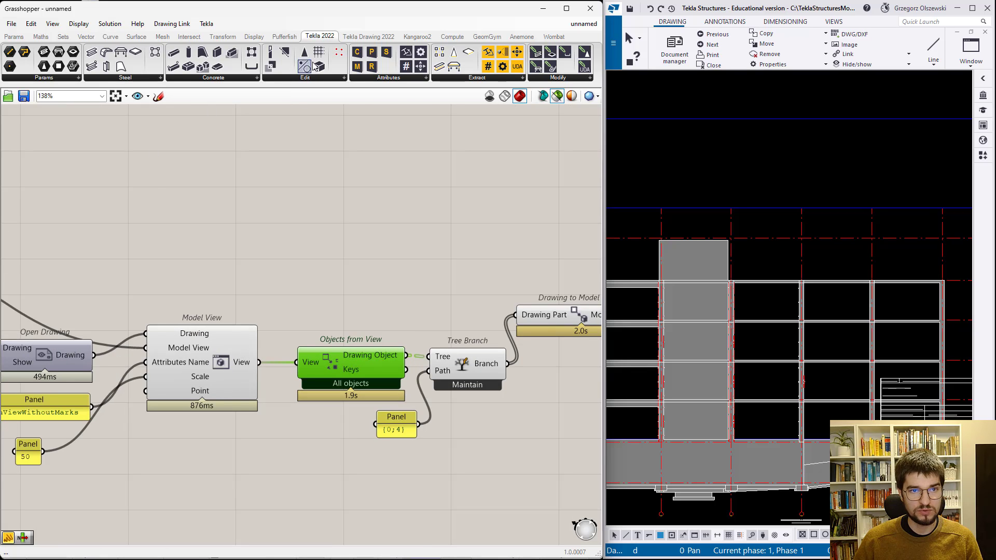
{"action": "left_click", "coordinate": [359, 38]}
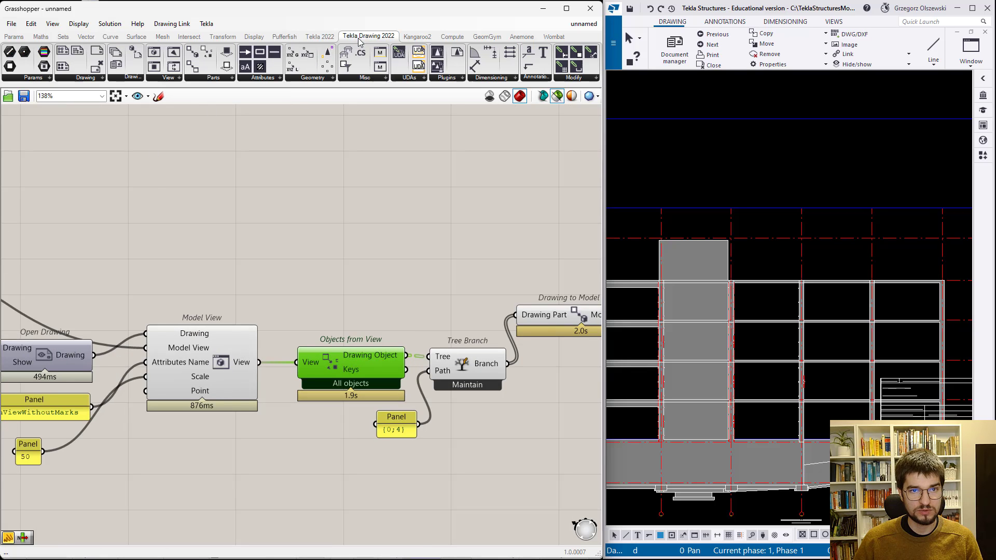
{"action": "left_click", "coordinate": [170, 78]}
{"action": "mouse_move", "coordinate": [166, 220]}
{"action": "left_mouse_down"}
{"action": "mouse_move", "coordinate": [115, 298]}
{"action": "mouse_move", "coordinate": [291, 371]}
{"action": "left_mouse_up"}
- Wire the Model View's View output into View properties
{"action": "scroll", "coordinate": [115, 298], "scroll_direction": "down", "scroll_amount": 5}
{"action": "scroll", "coordinate": [216, 322], "scroll_direction": "up", "scroll_amount": 3}
{"action": "scroll", "coordinate": [295, 376], "scroll_direction": "up", "scroll_amount": 2}
{"action": "scroll", "coordinate": [101, 366], "scroll_direction": "down", "scroll_amount": 3}
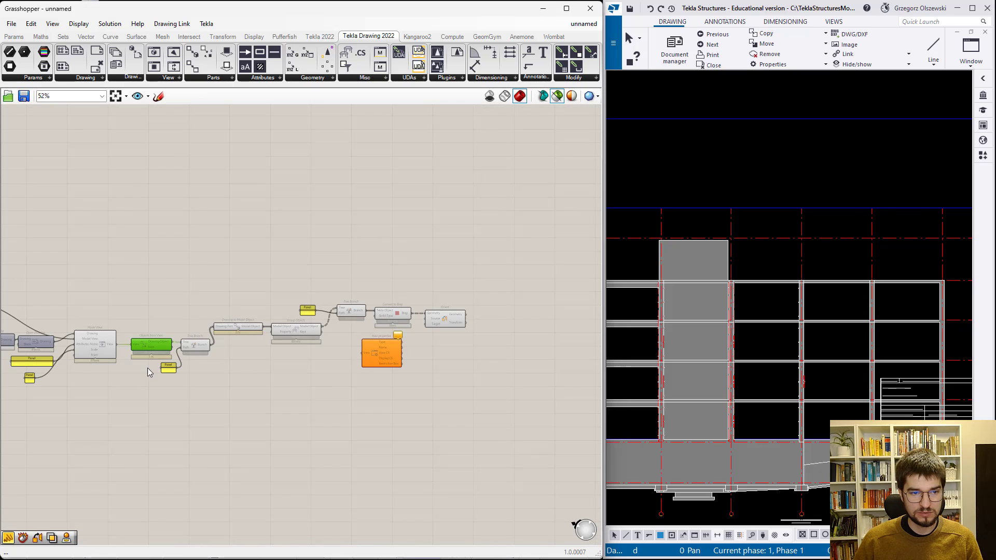
{"action": "scroll", "coordinate": [36, 363], "scroll_direction": "up", "scroll_amount": 3}
{"action": "mouse_move", "coordinate": [209, 322]}
{"action": "left_mouse_down"}
{"action": "mouse_move", "coordinate": [210, 336]}
{"action": "mouse_move", "coordinate": [551, 333]}
{"action": "left_mouse_up"}
- Feed View properties' Display CS into the Orient component's Source input
{"action": "scroll", "coordinate": [385, 360], "scroll_direction": "down", "scroll_amount": 3}
{"action": "scroll", "coordinate": [551, 334], "scroll_direction": "up", "scroll_amount": 2}
{"action": "scroll", "coordinate": [291, 372], "scroll_direction": "down", "scroll_amount": 3}
{"action": "scroll", "coordinate": [461, 369], "scroll_direction": "up", "scroll_amount": 2}
{"action": "scroll", "coordinate": [325, 359], "scroll_direction": "down", "scroll_amount": 2}
{"action": "scroll", "coordinate": [390, 359], "scroll_direction": "up", "scroll_amount": 3}
{"action": "scroll", "coordinate": [337, 358], "scroll_direction": "up", "scroll_amount": 2}
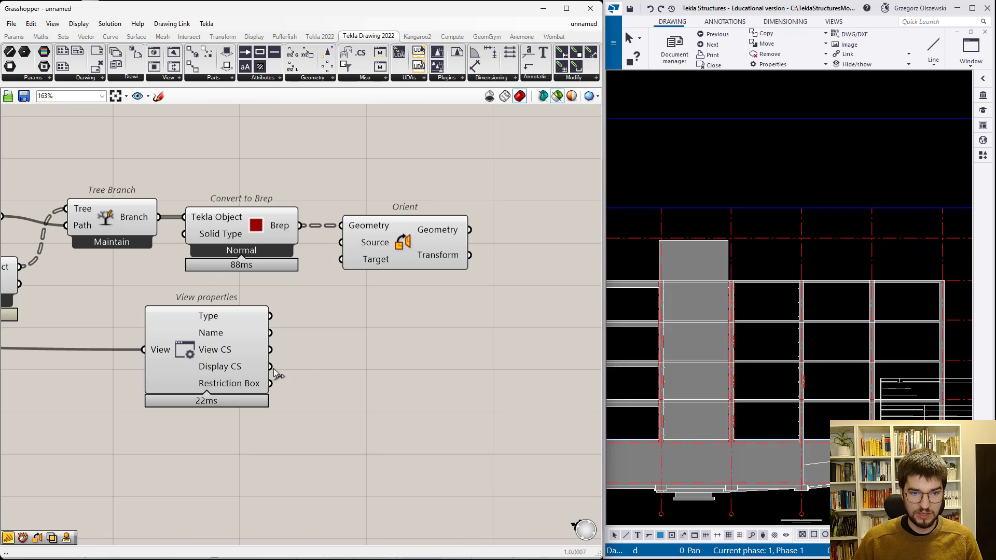
{"action": "left_click_drag", "start_coordinate": [270, 366], "coordinate": [340, 243]}
{"action": "scroll", "coordinate": [394, 275], "scroll_direction": "down", "scroll_amount": 2}
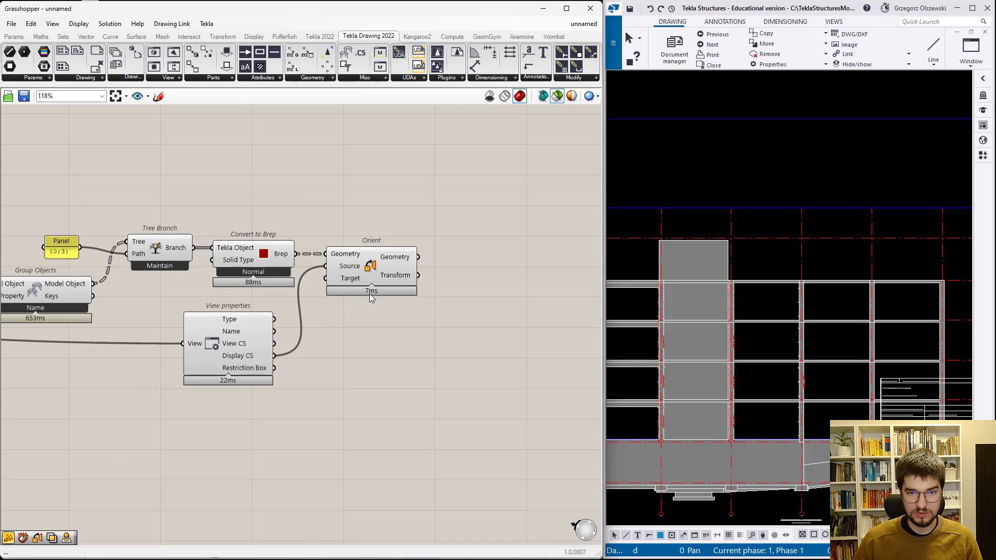
{"action": "scroll", "coordinate": [372, 266], "scroll_direction": "up", "scroll_amount": 3}
{"action": "left_click", "coordinate": [371, 264]}
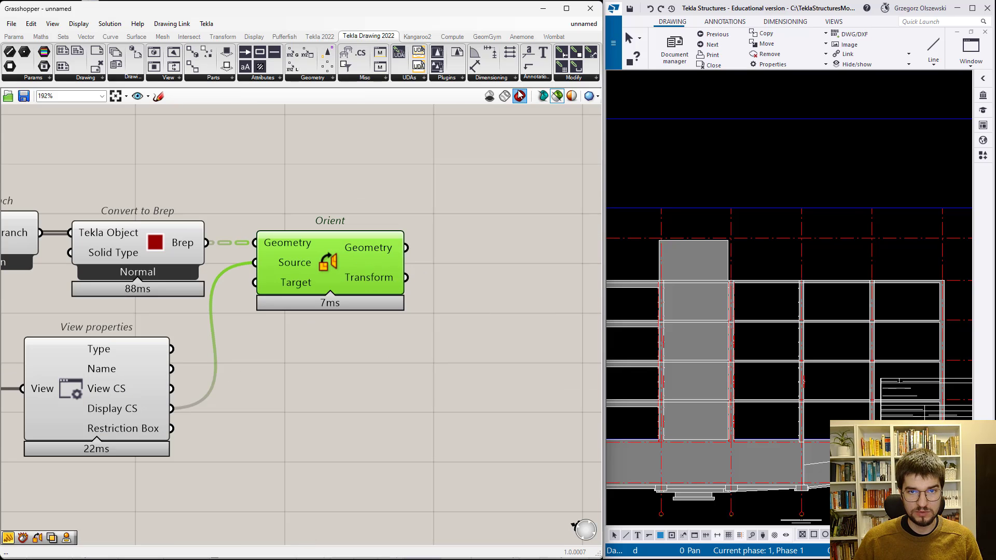
{"action": "left_click", "coordinate": [543, 9]}
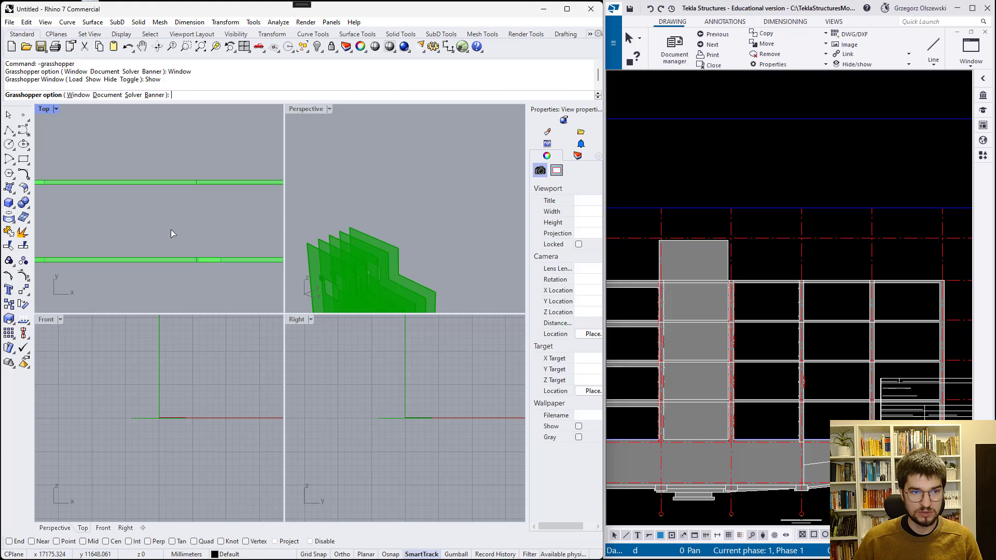
{"action": "right_click_drag", "start_coordinate": [202, 218], "coordinate": [183, 201]}
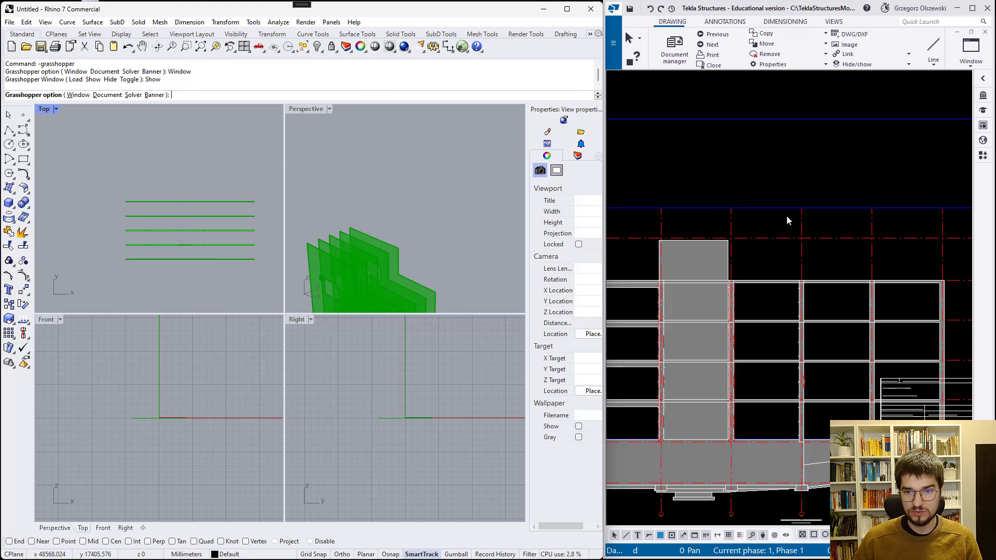
{"action": "scroll", "coordinate": [786, 215], "scroll_direction": "down", "scroll_amount": 1}
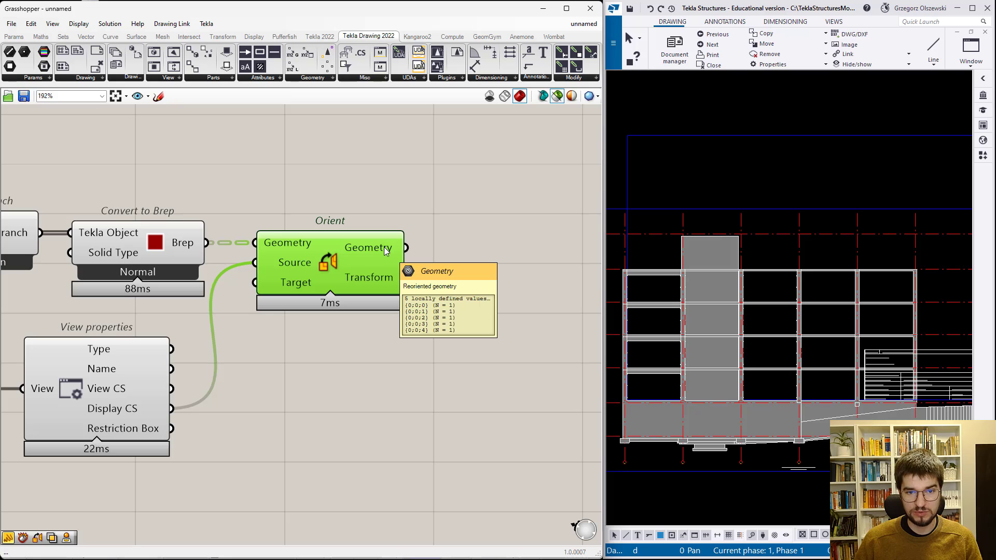
- Check Orient's reoriented Breps in a temporary panel, then delete it
{"action": "double_click", "coordinate": [493, 242]}
{"action": "type", "text": "panel"}
{"action": "key", "text": "Return"}
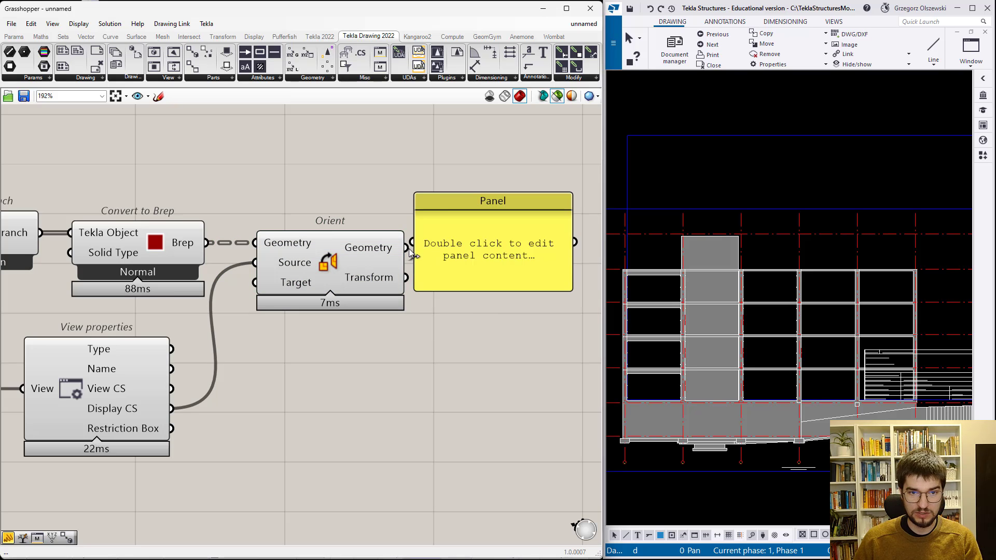
{"action": "left_click_drag", "start_coordinate": [407, 248], "coordinate": [415, 243]}
{"action": "scroll", "coordinate": [427, 284], "scroll_direction": "down", "scroll_amount": 2}
{"action": "left_click", "coordinate": [435, 286]}
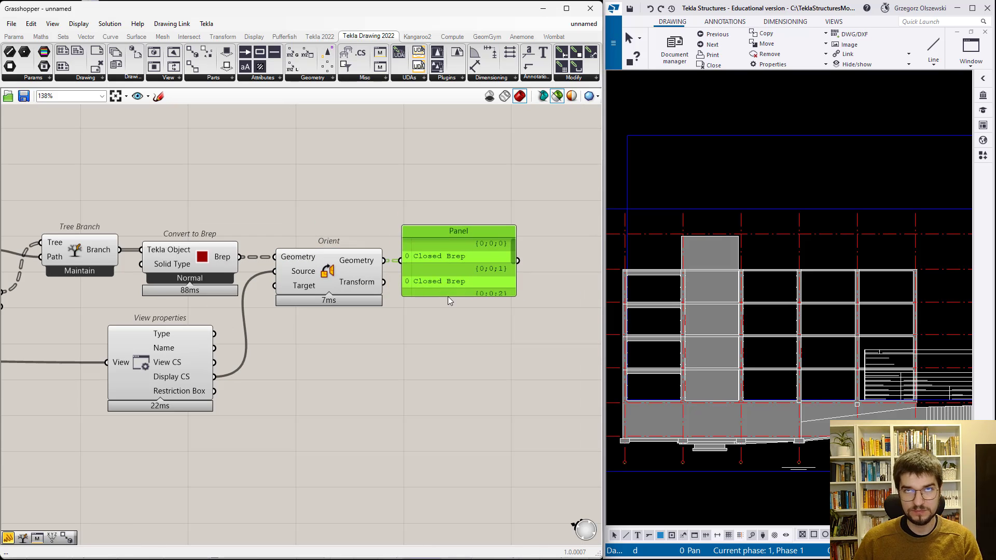
{"action": "left_click_drag", "start_coordinate": [516, 295], "coordinate": [563, 332]}
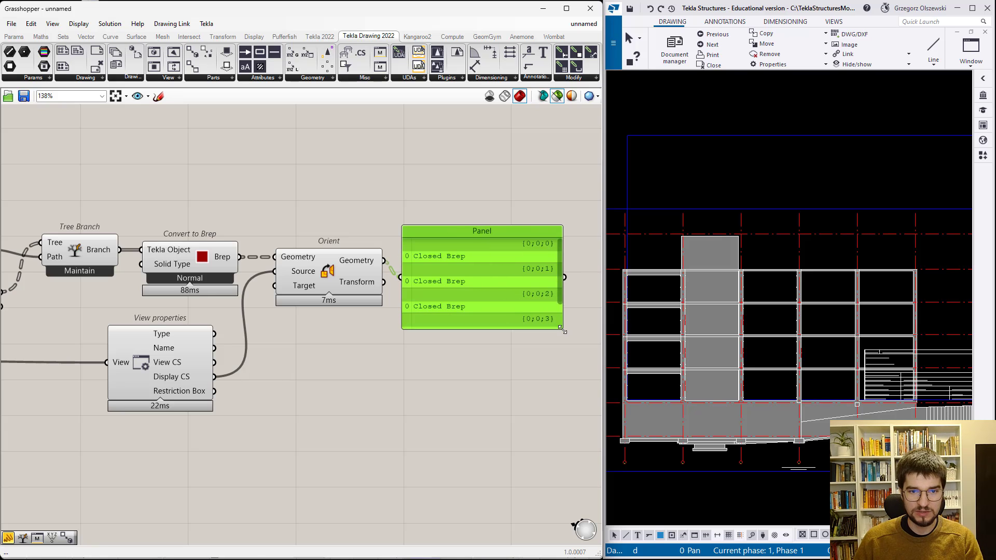
{"action": "key", "text": "Delete"}
- Add a Mesh Shadow component taking the oriented geometry as its Mesh input
{"action": "double_click", "coordinate": [437, 266]}
{"action": "type", "text": "shad"}
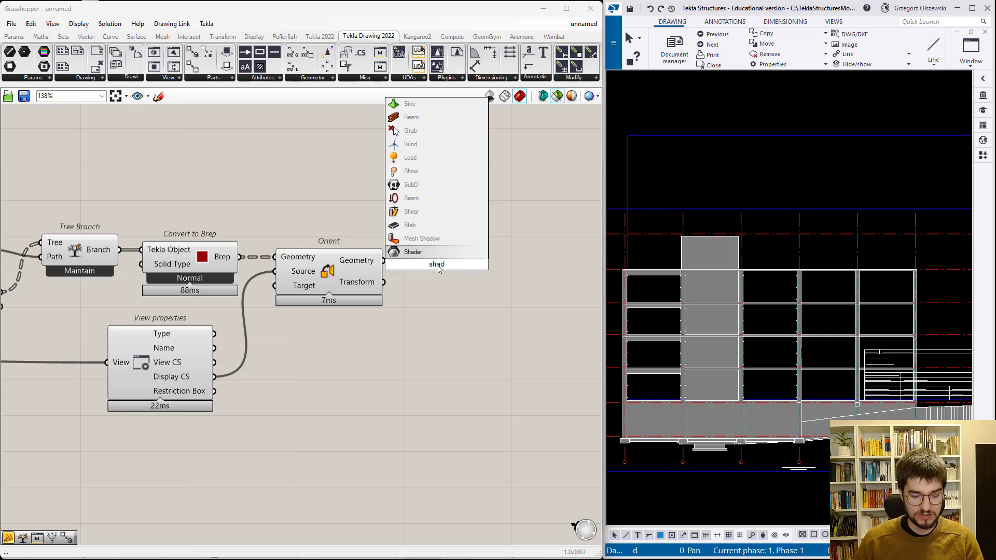
{"action": "type", "text": "o"}
{"action": "key", "text": "Return"}
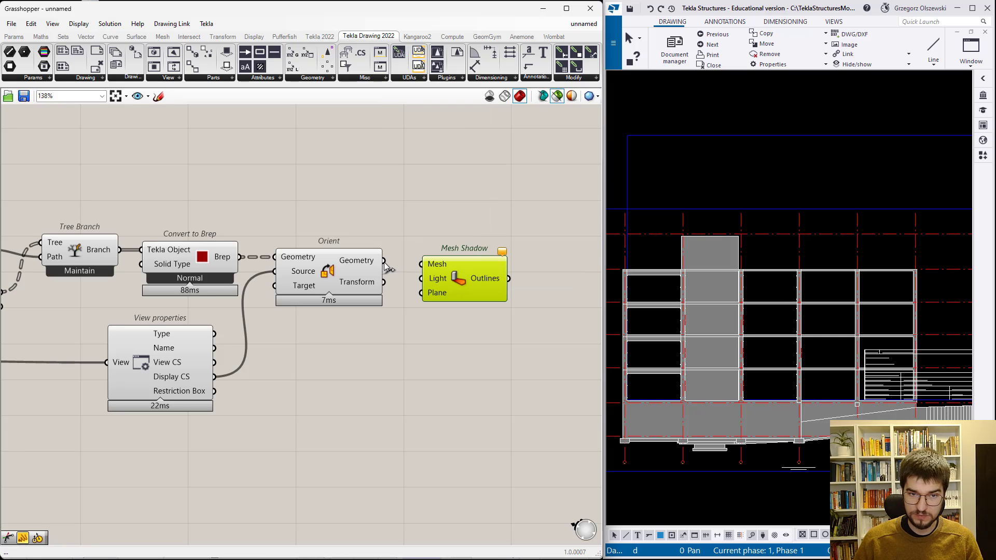
{"action": "left_click_drag", "start_coordinate": [438, 270], "coordinate": [437, 266]}
{"action": "scroll", "coordinate": [276, 281], "scroll_direction": "down", "scroll_amount": 3}
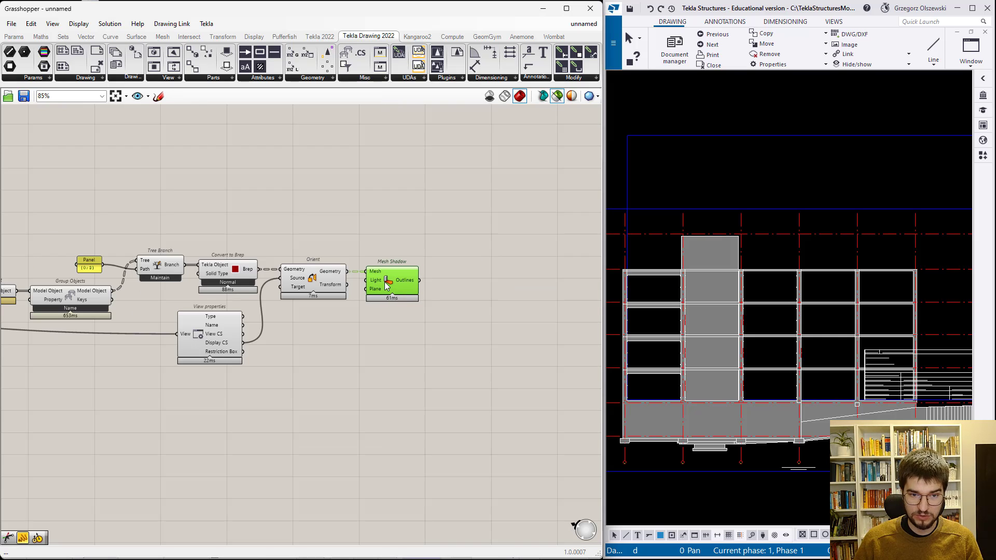
{"action": "left_click", "coordinate": [542, 10]}
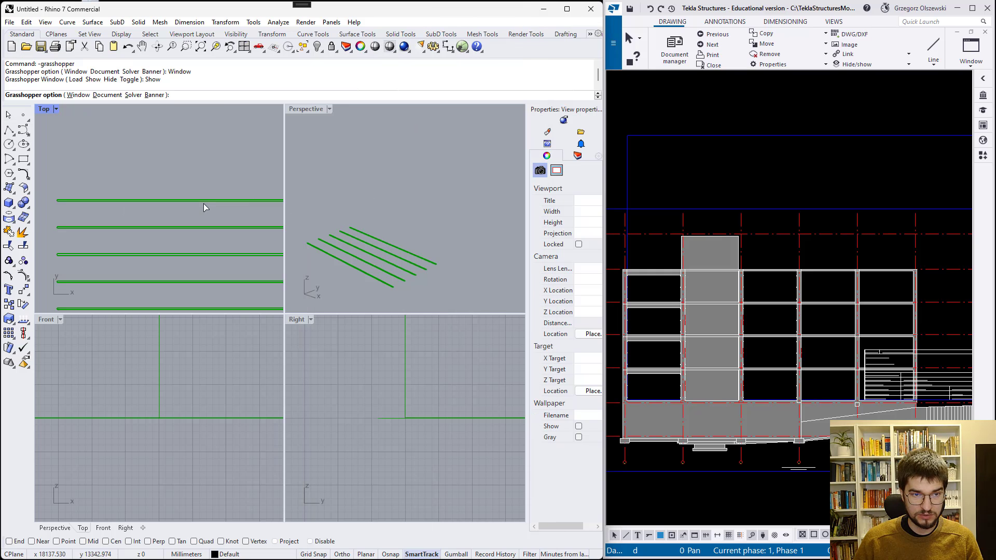
{"action": "scroll", "coordinate": [242, 208], "scroll_direction": "up", "scroll_amount": 3}
{"action": "scroll", "coordinate": [258, 206], "scroll_direction": "up", "scroll_amount": 1}
{"action": "scroll", "coordinate": [260, 203], "scroll_direction": "down", "scroll_amount": 3}
{"action": "scroll", "coordinate": [260, 204], "scroll_direction": "down", "scroll_amount": 1}
{"action": "scroll", "coordinate": [253, 213], "scroll_direction": "up", "scroll_amount": 3}
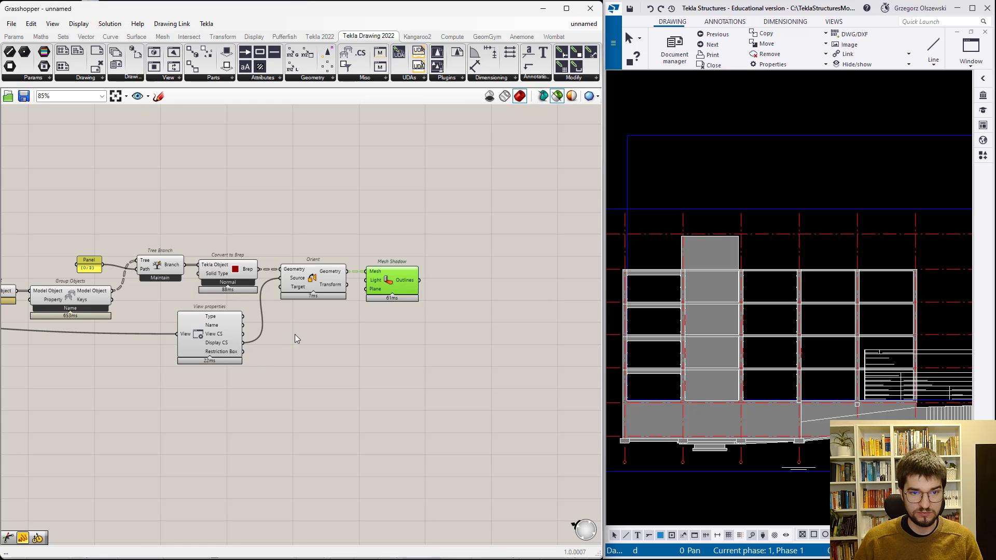
{"action": "scroll", "coordinate": [451, 293], "scroll_direction": "up", "scroll_amount": 3}
- Add a Discontinuity component to take the Mesh Shadow outlines
{"action": "scroll", "coordinate": [446, 279], "scroll_direction": "up", "scroll_amount": 2}
{"action": "left_click", "coordinate": [445, 278]}
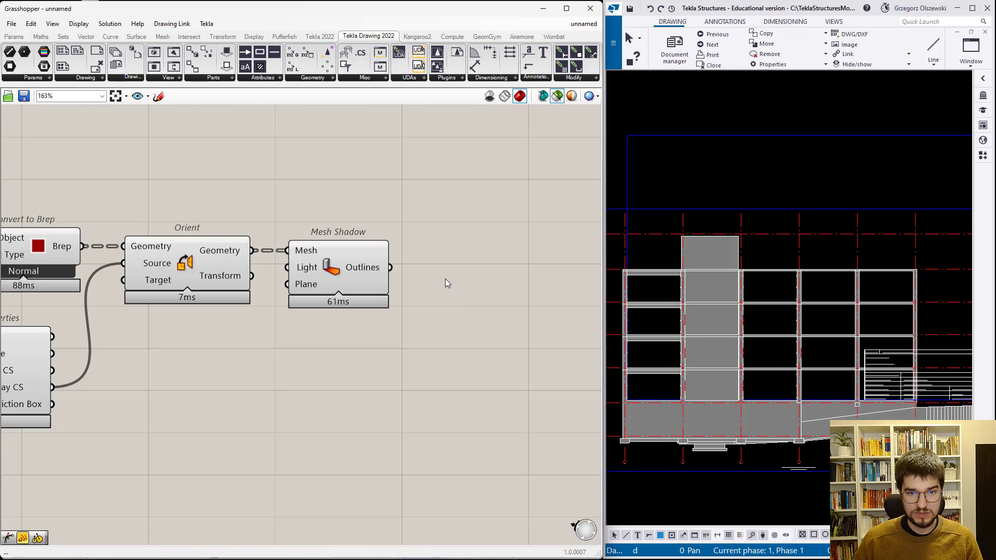
{"action": "double_click", "coordinate": [446, 279]}
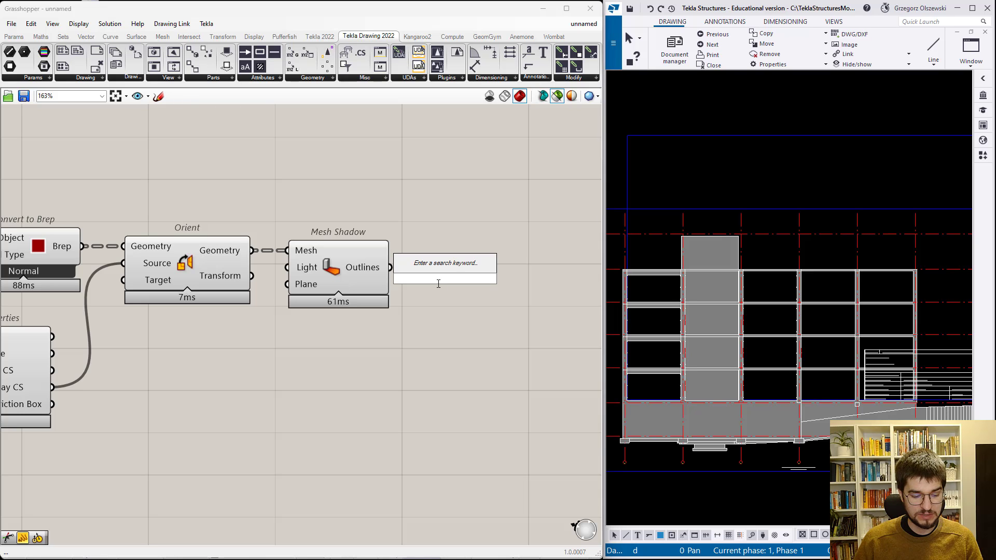
{"action": "type", "text": "disc"}
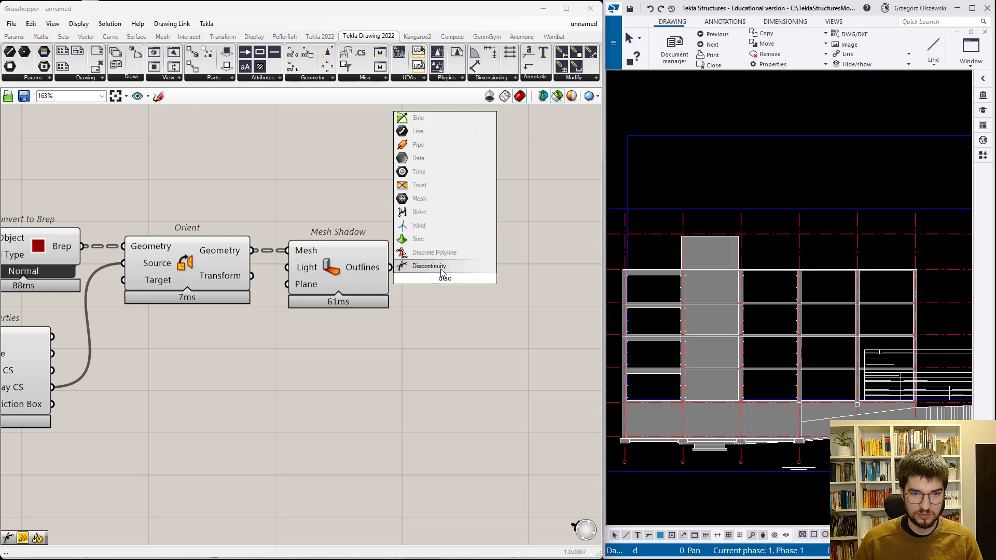
{"action": "left_click", "coordinate": [441, 267]}
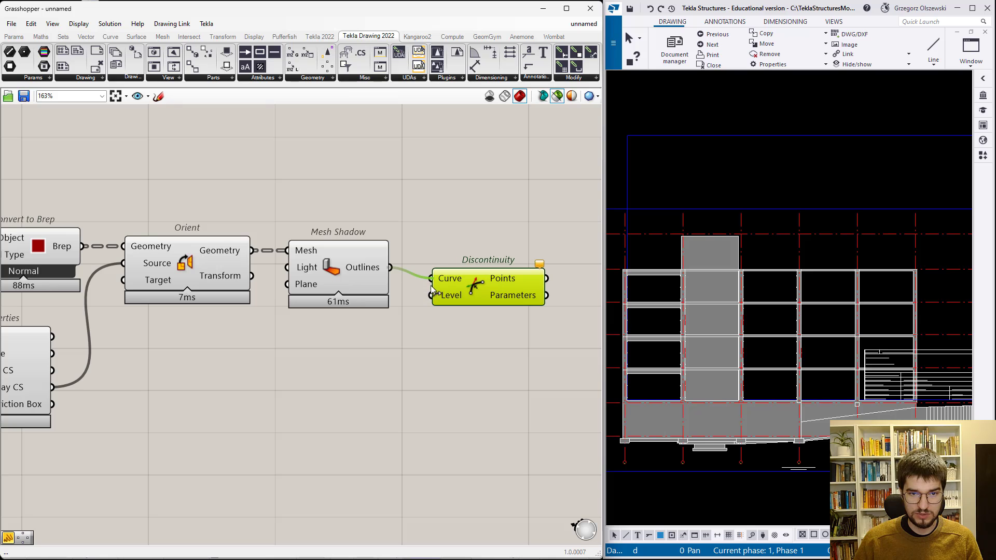
- Show the Discontinuity points in a new panel, enlarged to fit four points per slab
{"action": "scroll", "coordinate": [303, 308], "scroll_direction": "up", "scroll_amount": 1}
{"action": "scroll", "coordinate": [348, 297], "scroll_direction": "up", "scroll_amount": 1}
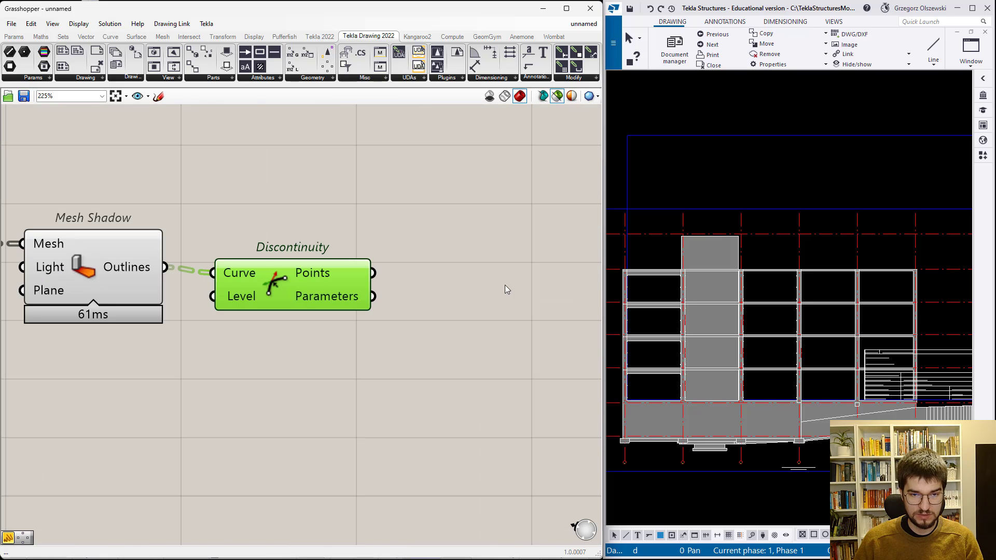
{"action": "double_click", "coordinate": [513, 275]}
{"action": "key", "text": "Return"}
{"action": "left_click_drag", "start_coordinate": [373, 273], "coordinate": [438, 272]}
{"action": "scroll", "coordinate": [306, 312], "scroll_direction": "down", "scroll_amount": 2}
{"action": "left_click_drag", "start_coordinate": [485, 323], "coordinate": [556, 507]}
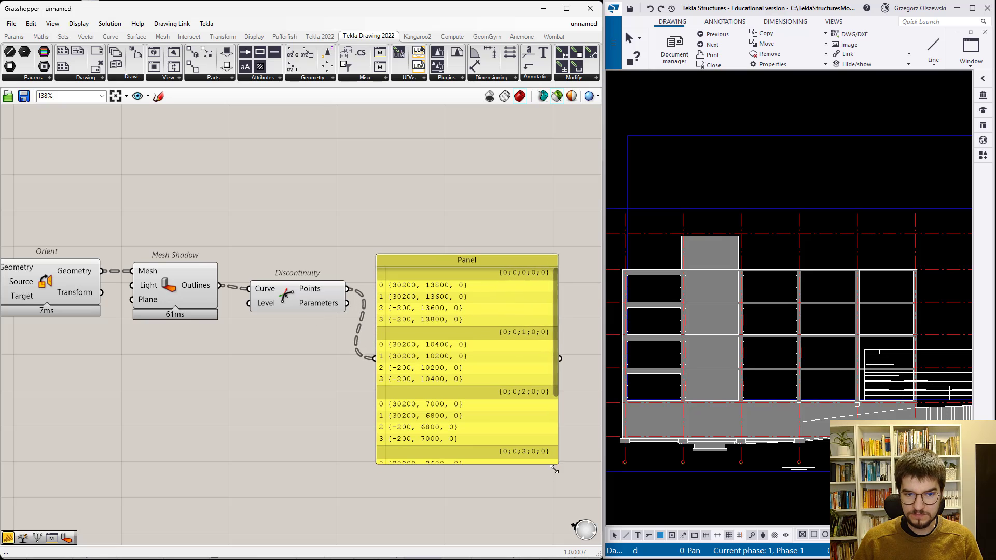
- Reposition the points panel and select the top two beams in the Tekla drawing
{"action": "left_click_drag", "start_coordinate": [519, 440], "coordinate": [544, 375]}
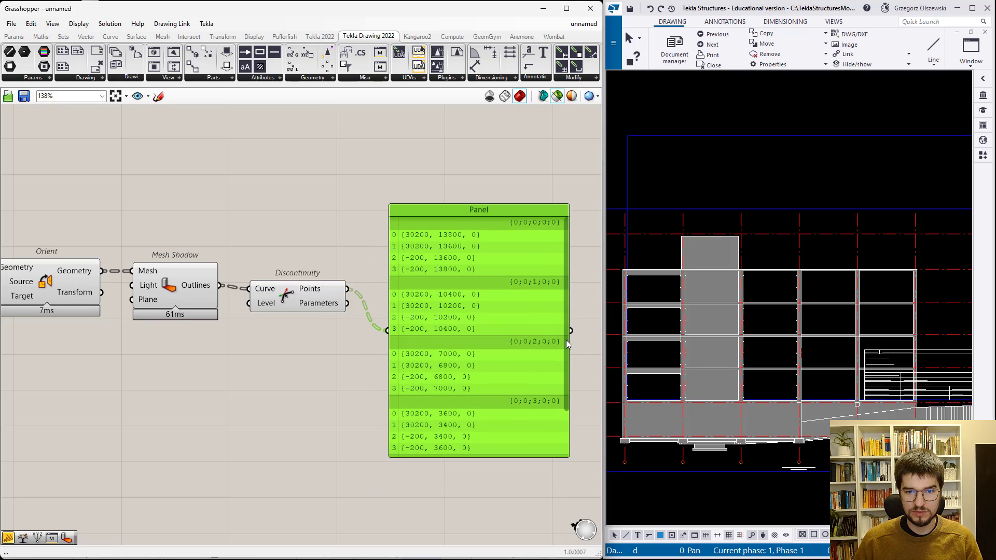
{"action": "left_click_drag", "start_coordinate": [567, 343], "coordinate": [573, 414]}
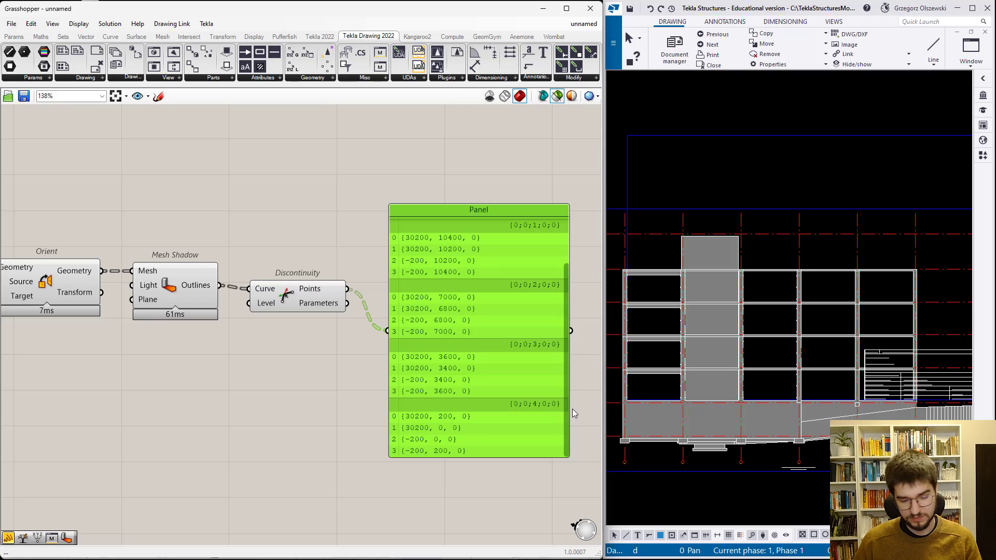
{"action": "left_click_drag", "start_coordinate": [572, 409], "coordinate": [580, 328]}
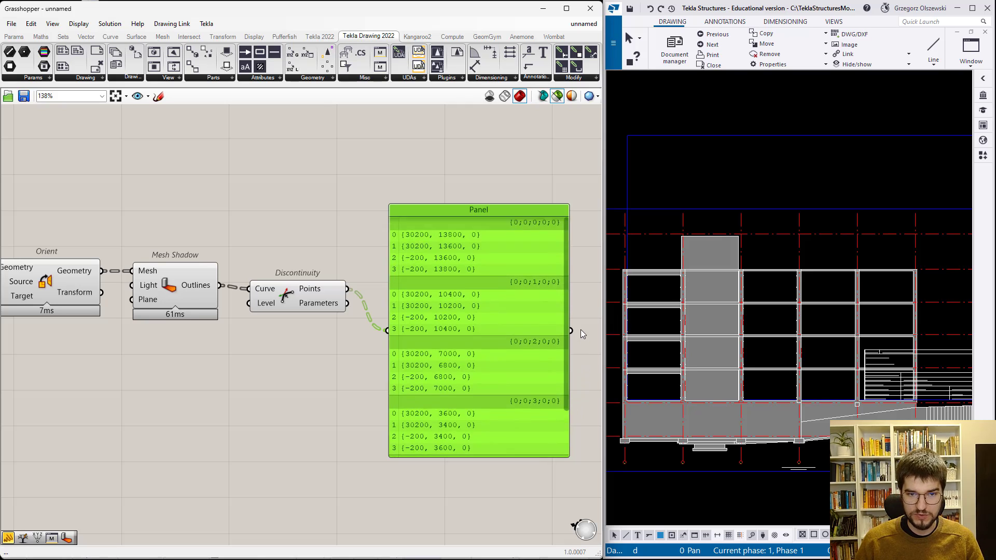
{"action": "left_click", "coordinate": [768, 275]}
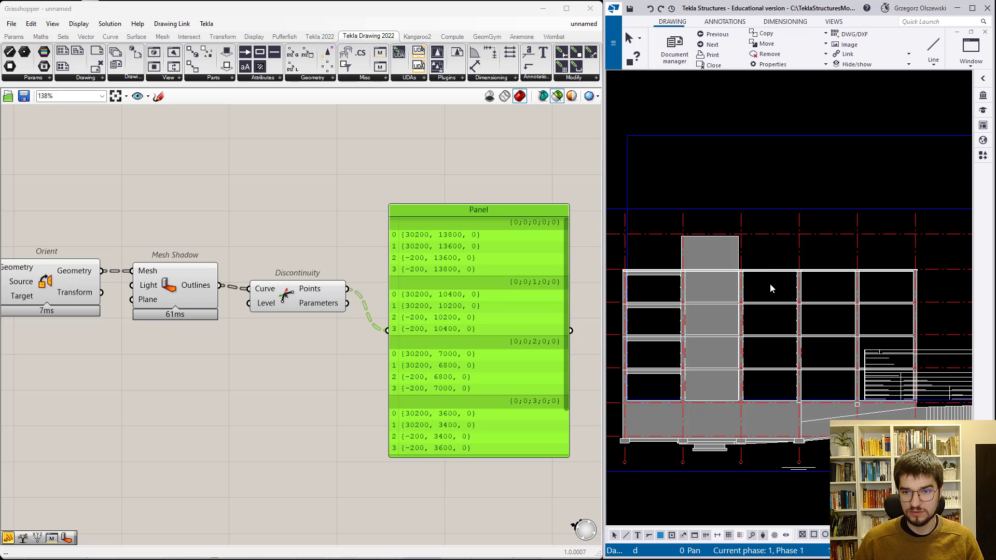
{"action": "left_click", "coordinate": [774, 304]}
{"action": "left_click_drag", "start_coordinate": [494, 284], "coordinate": [479, 259]}
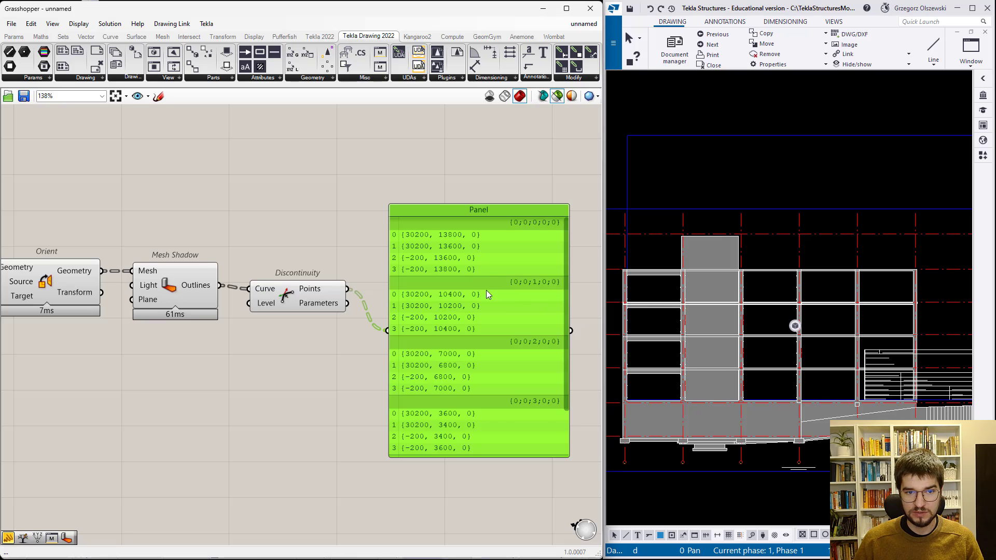